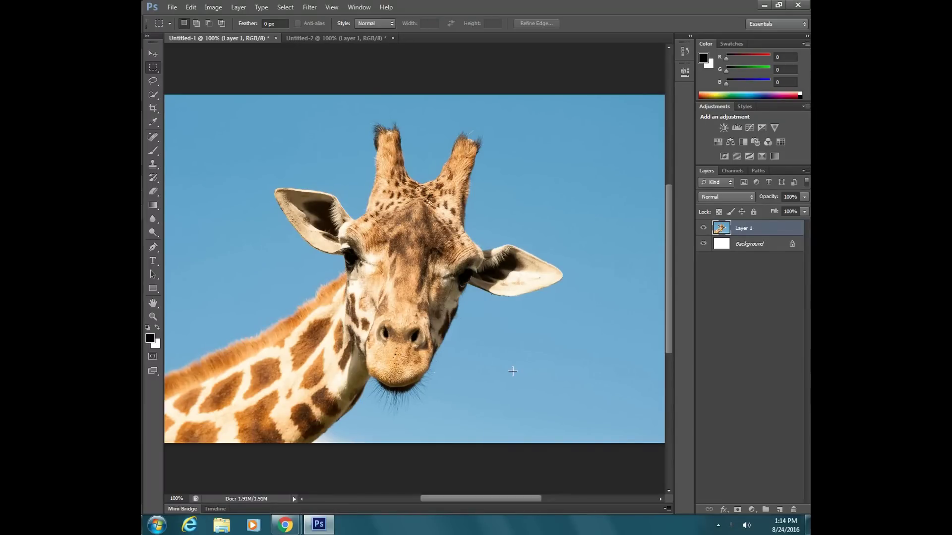
- Zoom in to pixel level beside the giraffe's eye and fit the whole image back on screen
left_click(153, 317)
left_click(345, 248)
left_click_drag(345, 248, 345, 249)
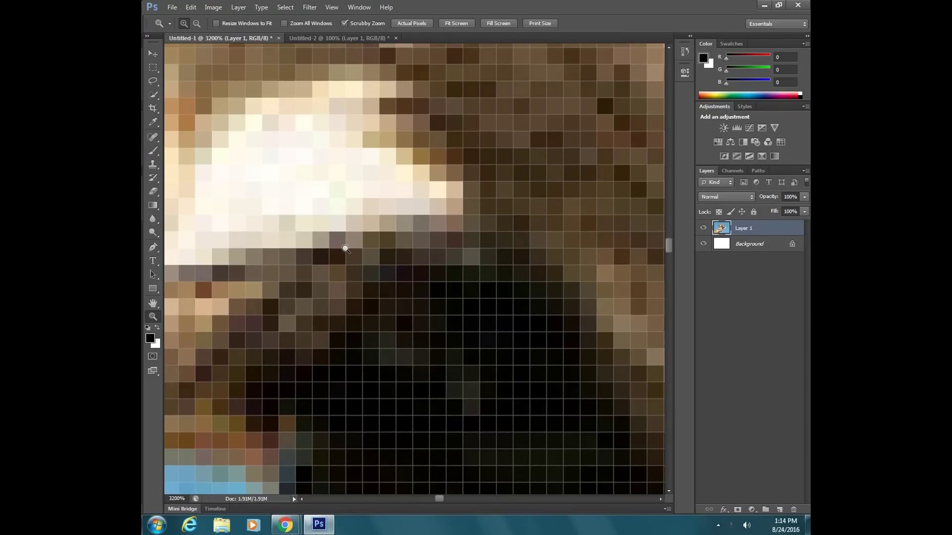
left_click(448, 24)
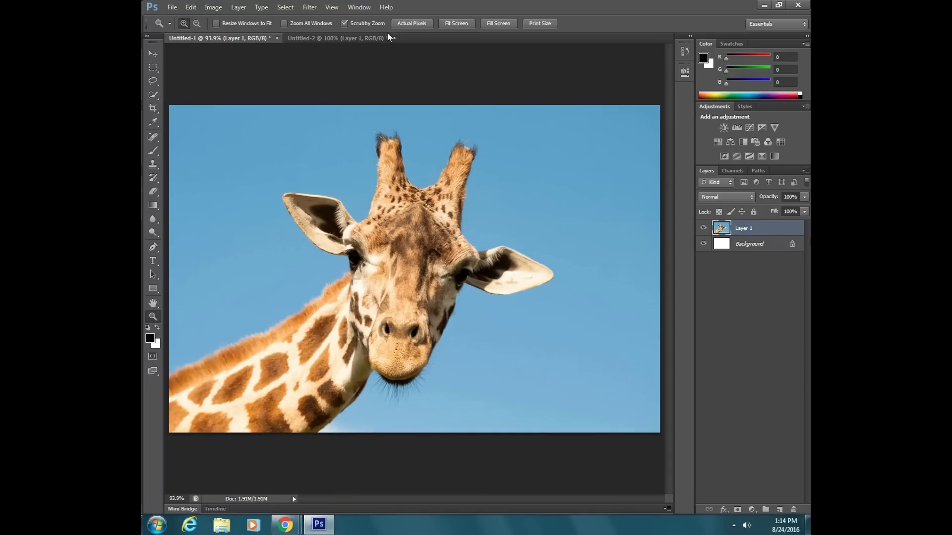
- Try deleting a Rectangular Marquee selection covering much of the giraffe's face, and undo the deletion
left_click(150, 73)
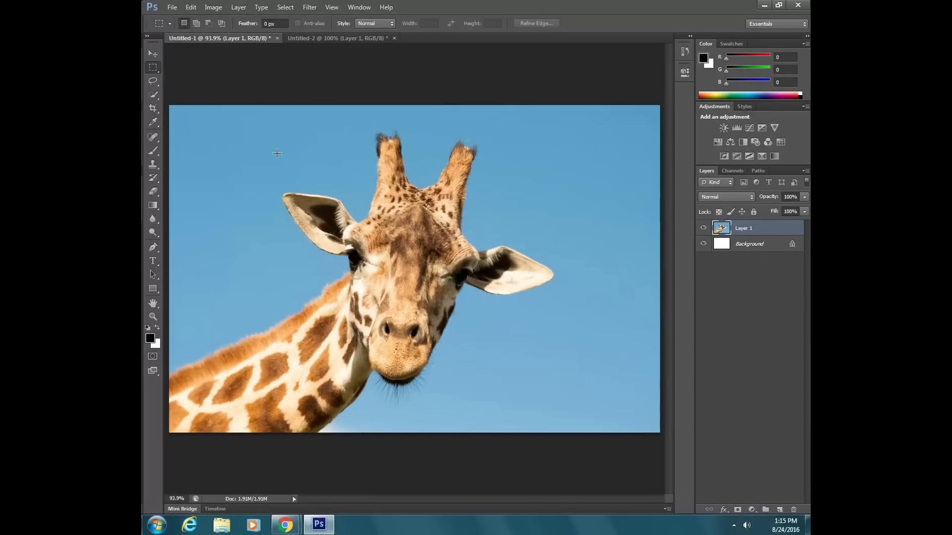
left_click_drag(276, 153, 538, 300)
left_click_drag(573, 381, 498, 177)
left_click_drag(213, 170, 461, 371)
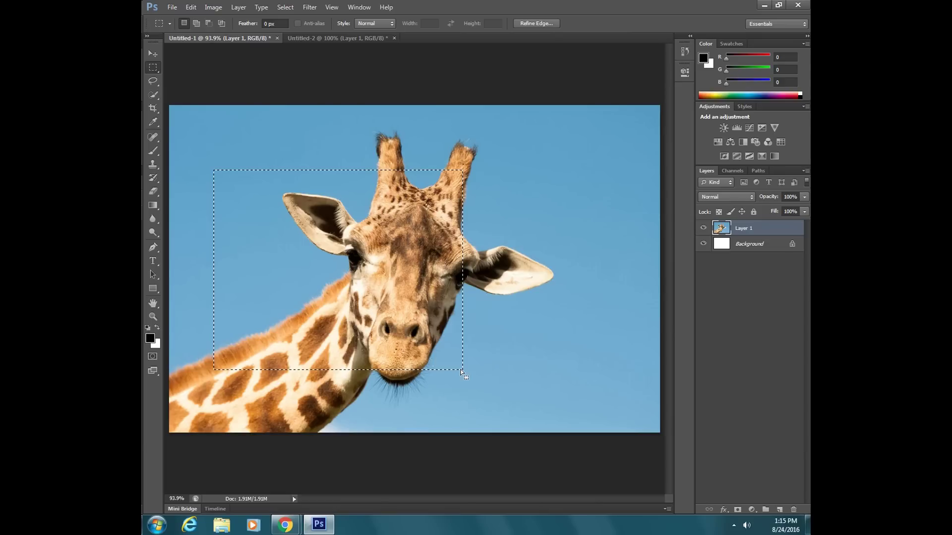
key("Delete")
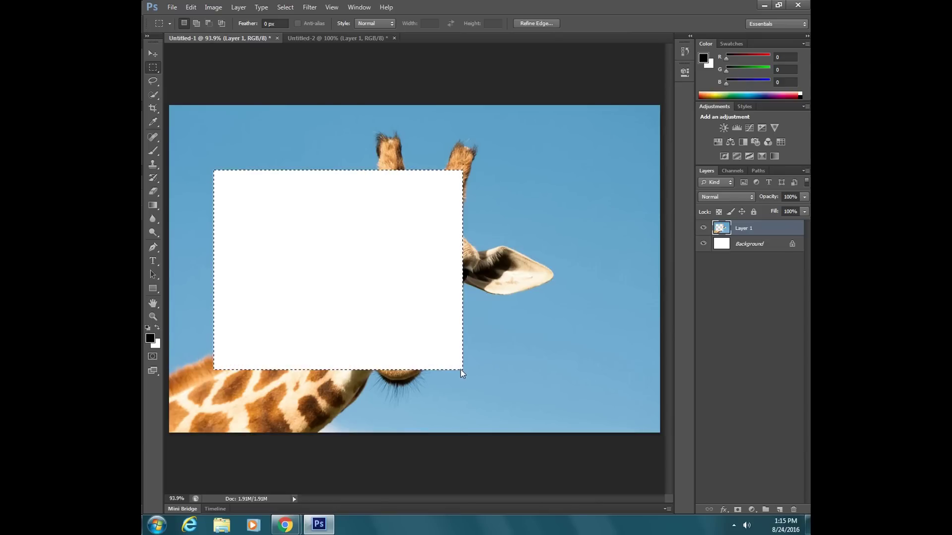
key("ctrl+z")
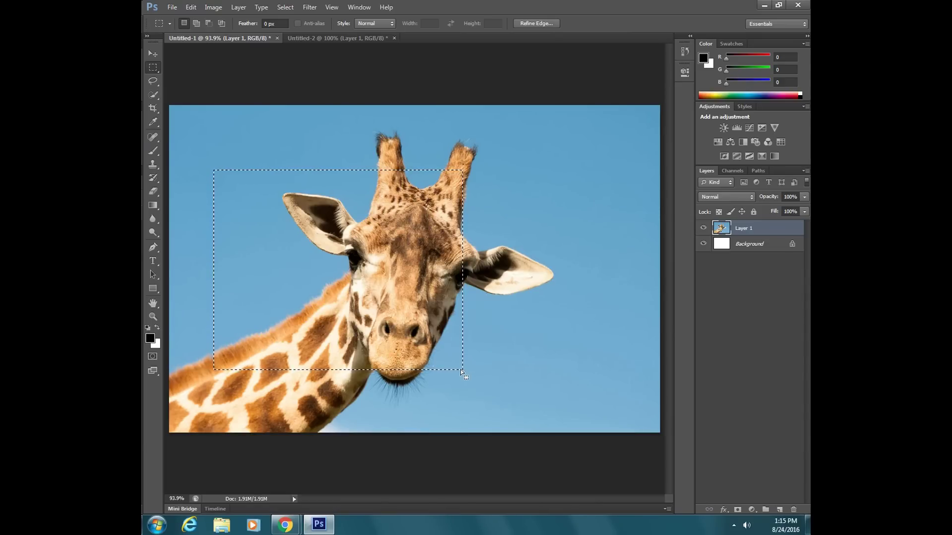
- Try out further rectangular marquee selections, including a square one around the giraffe's head, and deselect
left_click_drag(536, 180, 545, 341)
left_click(601, 352)
left_click_drag(601, 349, 458, 347)
left_click_drag(371, 175, 457, 271)
left_click(531, 310)
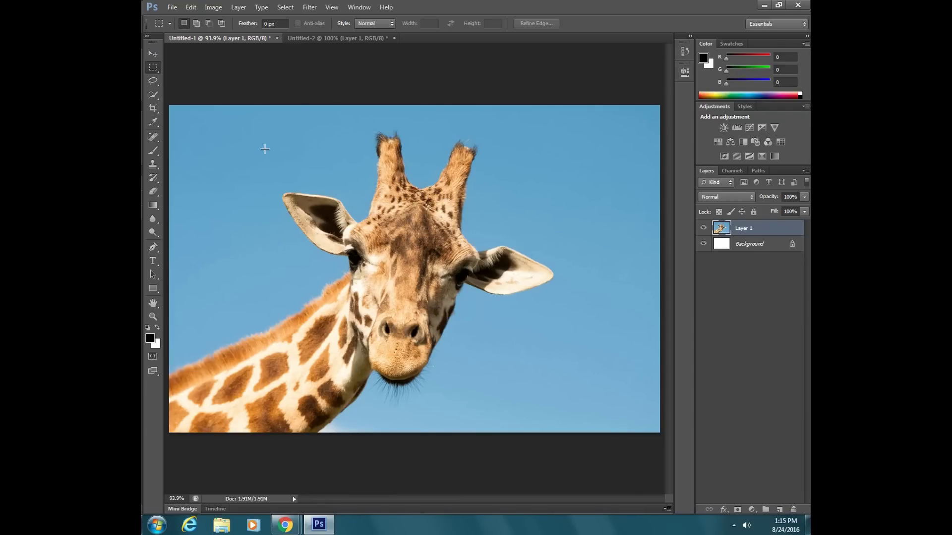
left_click_drag(267, 149, 525, 380)
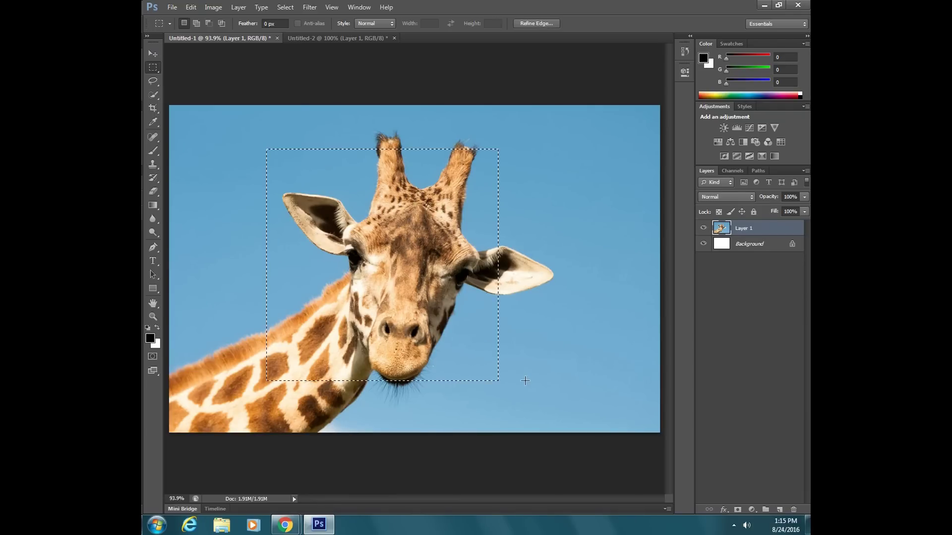
left_click(534, 339)
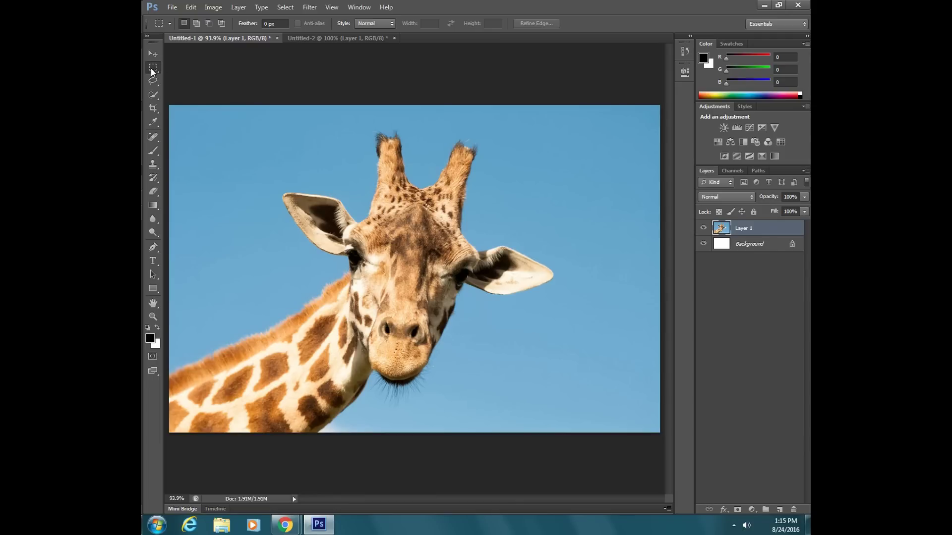
- Try out several selections of different shapes over the giraffe's head with the Elliptical Marquee
right_click(153, 72)
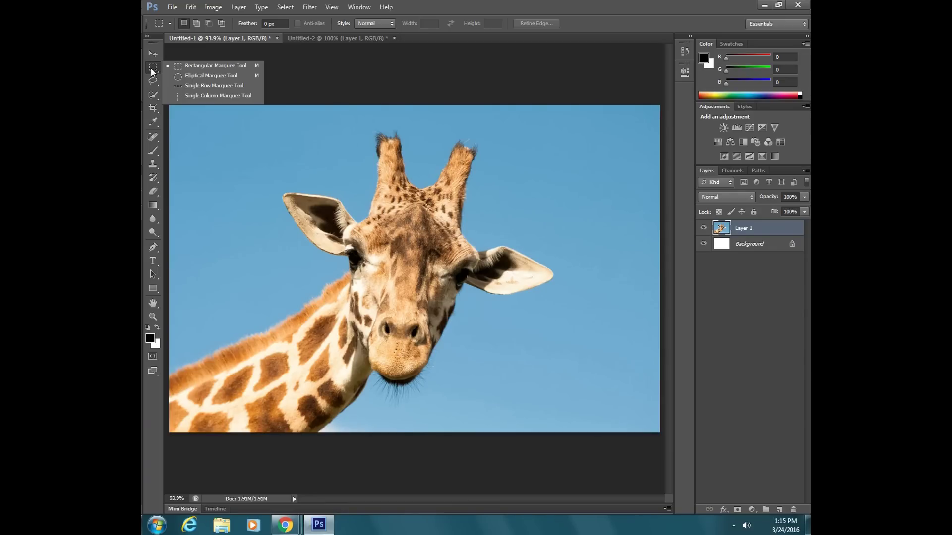
left_click(201, 75)
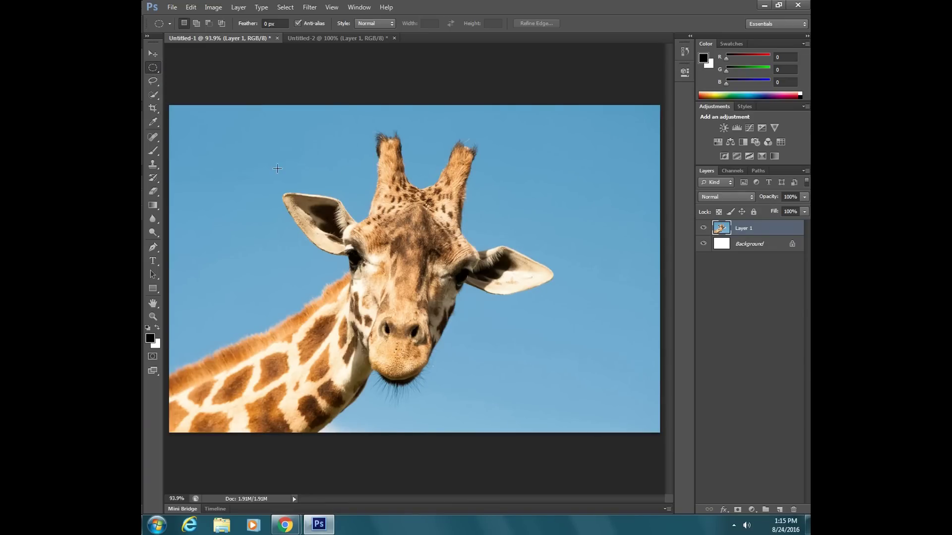
left_click_drag(248, 146, 566, 270)
left_click_drag(565, 399, 451, 205)
left_click(251, 190)
left_click_drag(428, 325, 342, 250)
left_click(233, 162)
- Try deleting a circular marquee selection over the giraffe's ear and face, undo the deletion and deselect
left_click_drag(231, 150, 442, 372)
key("Delete")
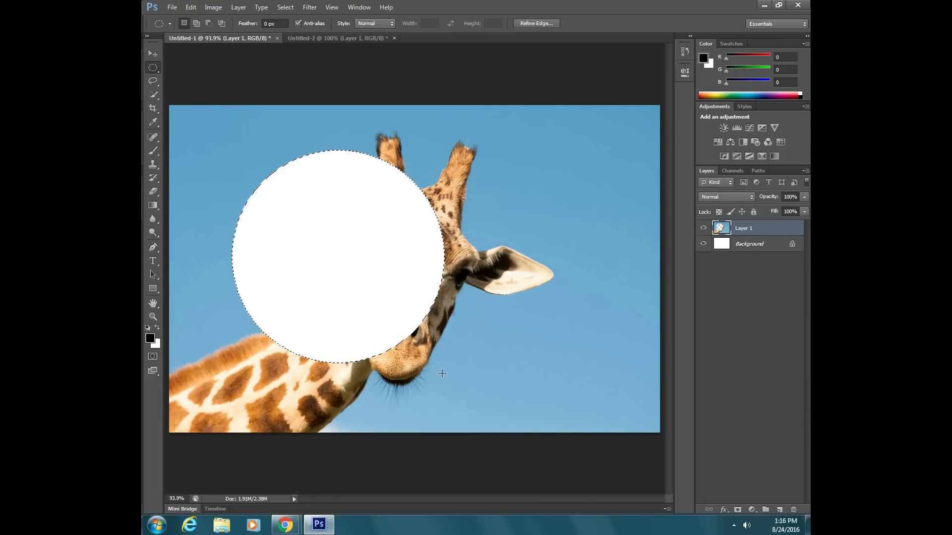
key("ctrl+z")
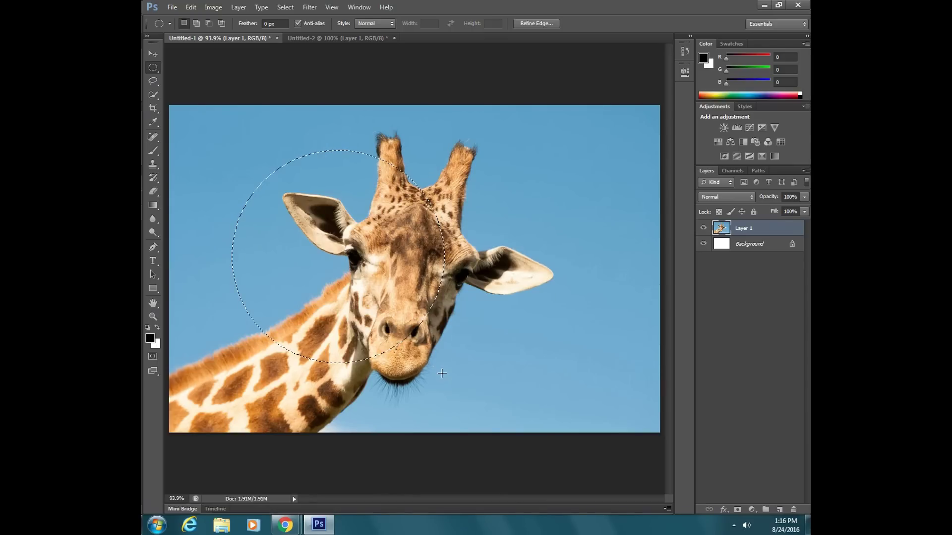
left_click(490, 334)
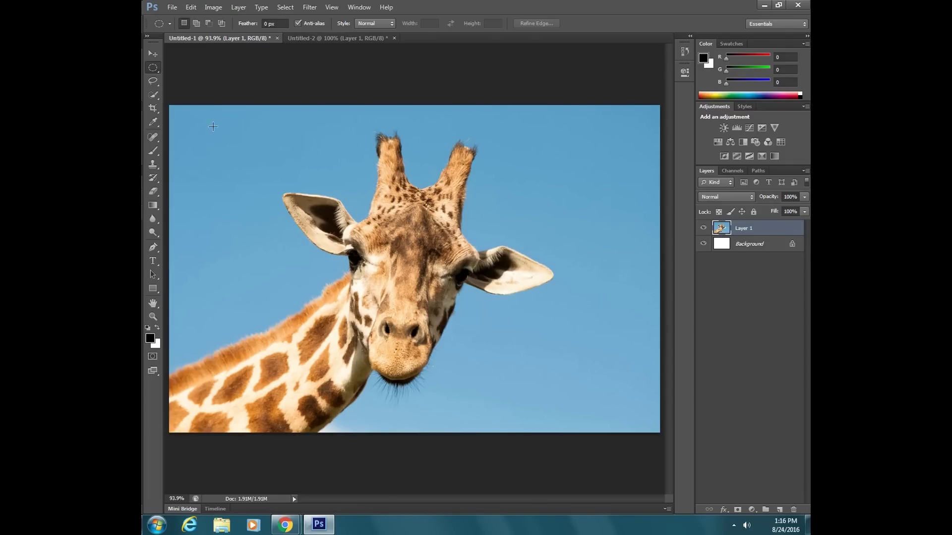
right_click(151, 70)
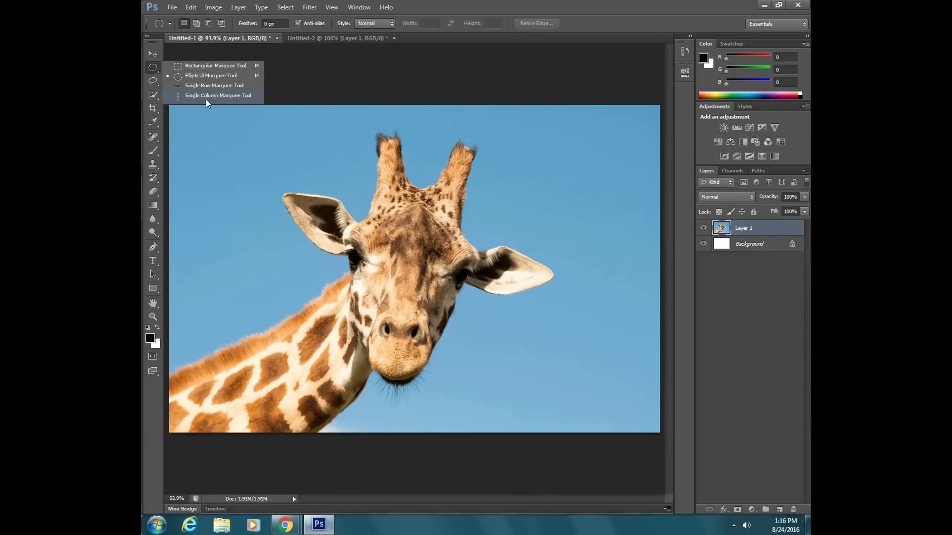
left_click(151, 70)
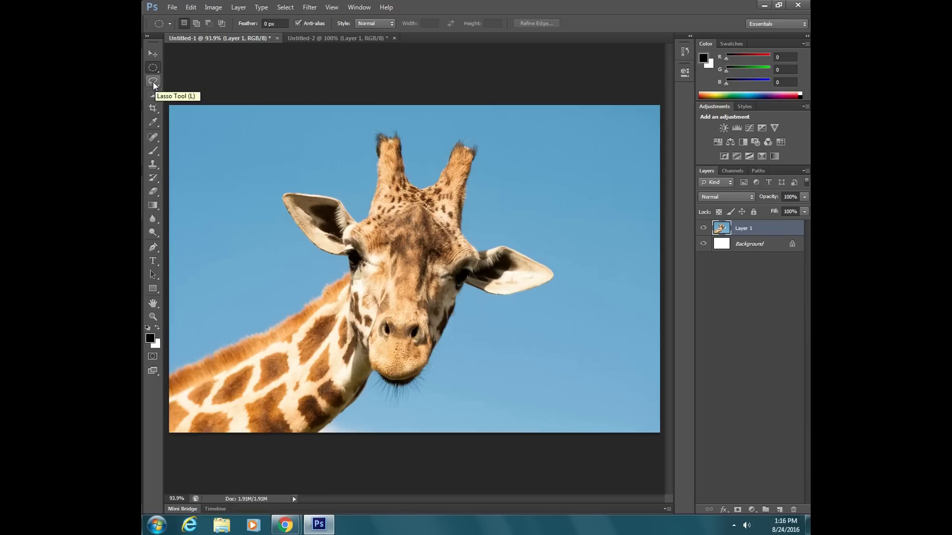
- Try deleting an irregular freehand Lasso selection across the giraffe's head and neck, and undo the deletion
left_click(154, 82)
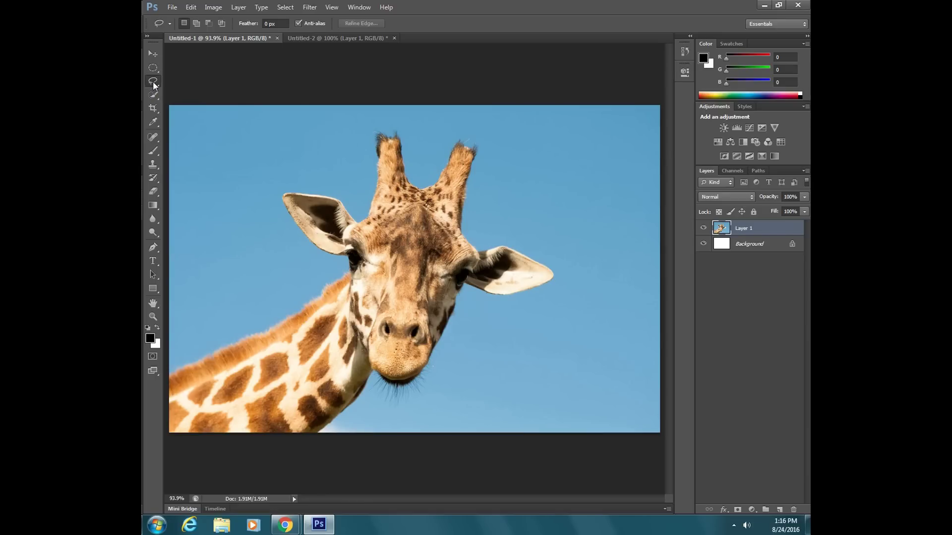
right_click(152, 82)
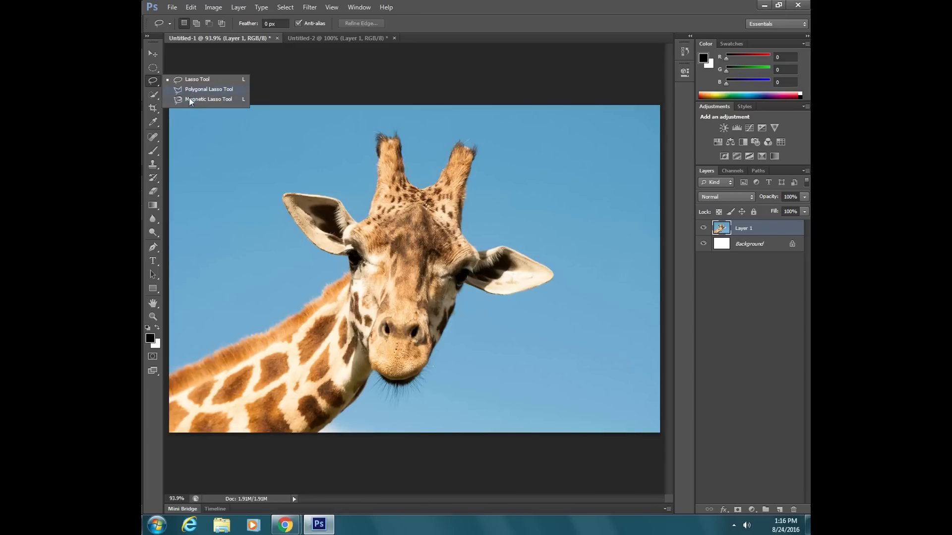
left_click(177, 80)
mouse_move(276, 169)
left_mouse_down()
mouse_move(235, 240)
mouse_move(280, 381)
mouse_move(426, 407)
mouse_move(467, 245)
mouse_move(574, 225)
mouse_move(401, 223)
mouse_move(375, 146)
mouse_move(270, 205)
left_mouse_up()
left_click_drag(272, 132, 265, 151)
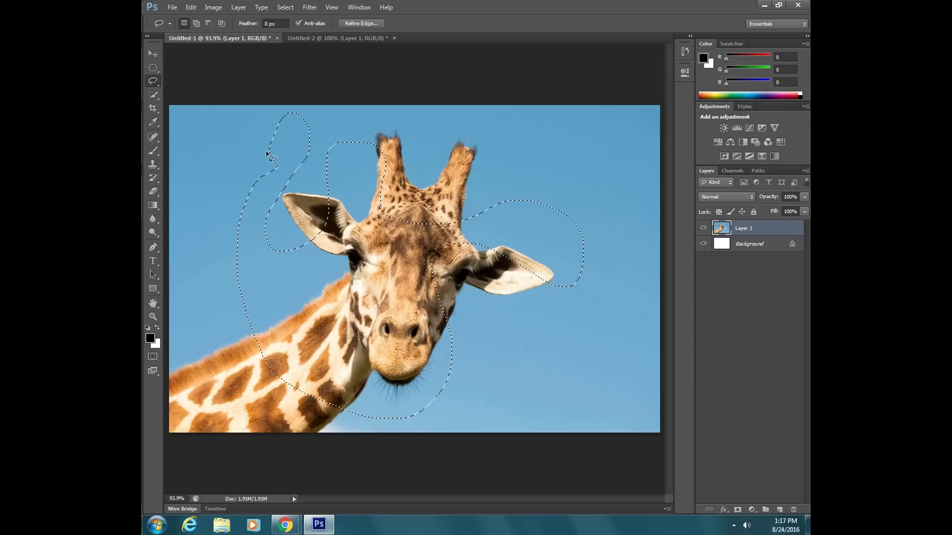
key("Delete")
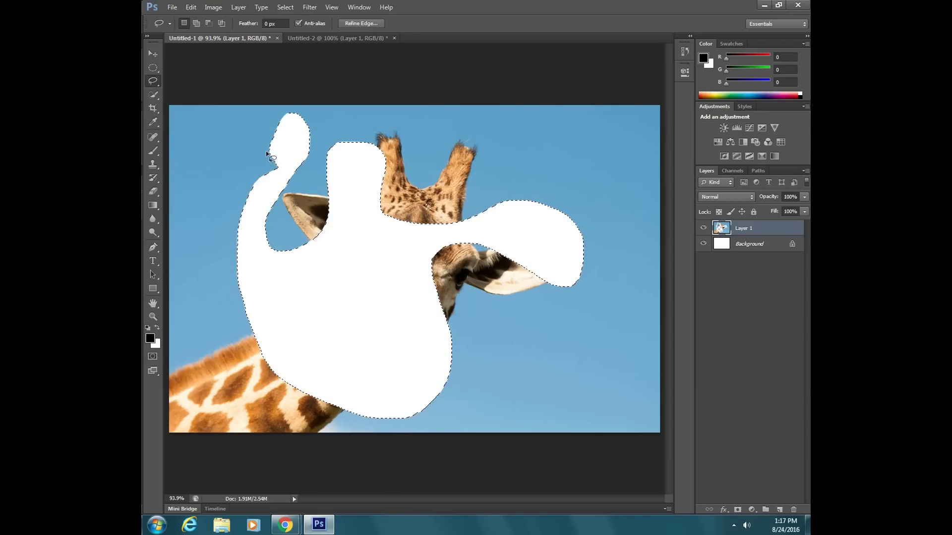
key("ctrl+z")
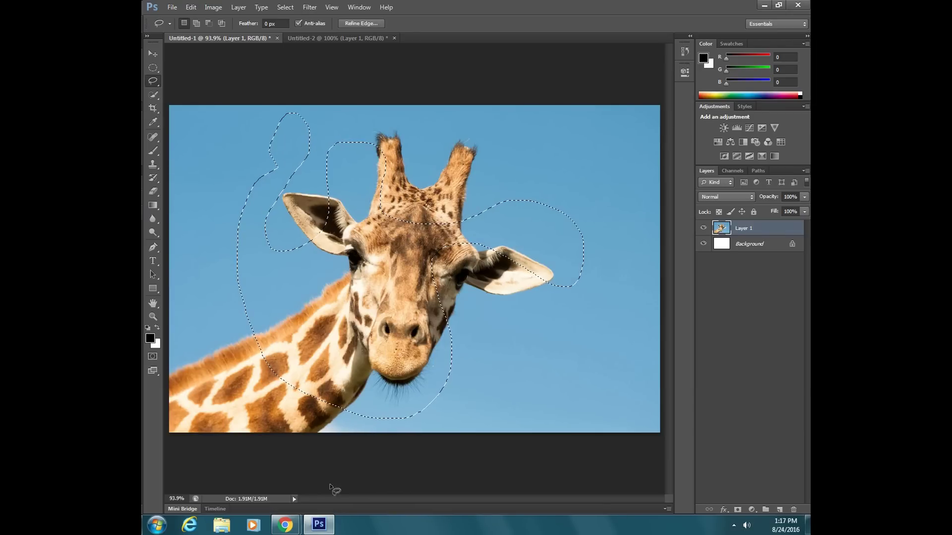
- Trace loosely around the giraffe's head, ears, horns and neck with the freehand Lasso, and deselect
left_click_drag(318, 434, 359, 395)
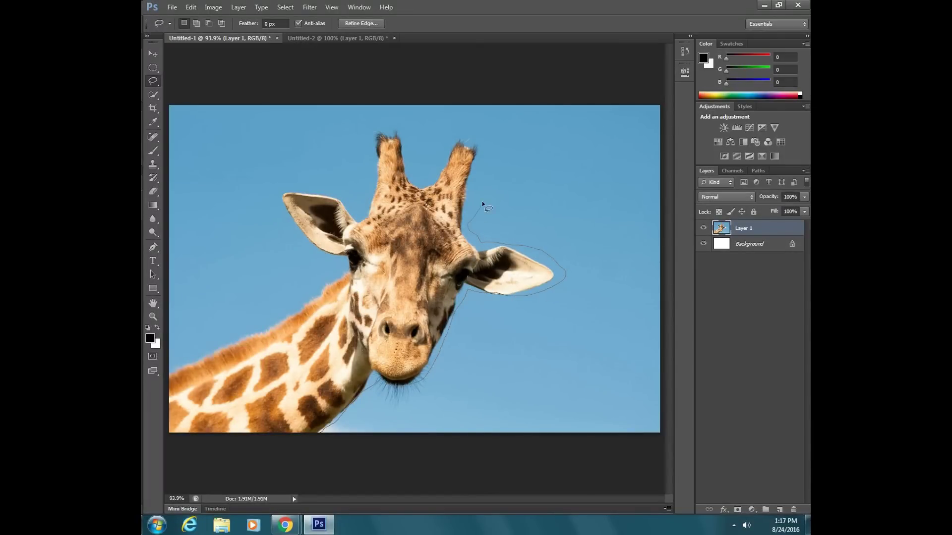
mouse_move(496, 148)
left_mouse_down()
mouse_move(488, 128)
mouse_move(458, 132)
mouse_move(432, 153)
mouse_move(364, 125)
left_mouse_up()
mouse_move(349, 205)
left_mouse_down()
mouse_move(272, 175)
mouse_move(274, 217)
mouse_move(303, 263)
left_mouse_up()
mouse_move(259, 307)
left_mouse_down()
mouse_move(152, 376)
mouse_move(144, 415)
mouse_move(214, 452)
mouse_move(349, 466)
left_mouse_up()
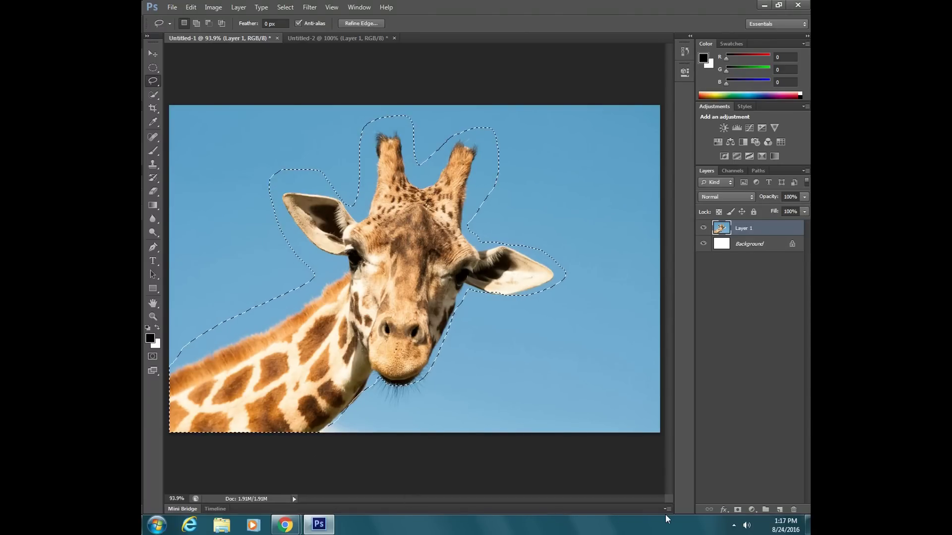
left_click(559, 377)
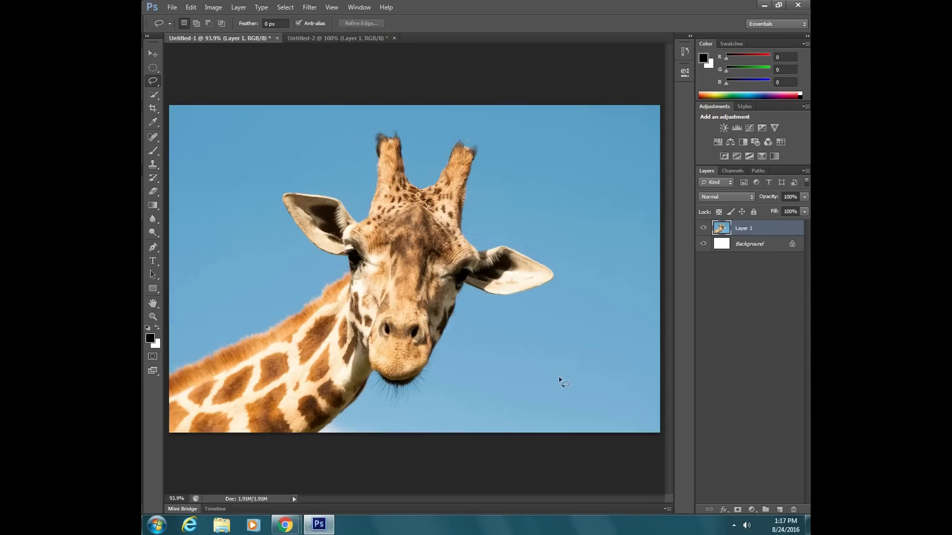
- Try deleting a zigzag Polygonal Lasso selection drawn across the giraffe, undo the deletion and deselect
left_click(149, 81)
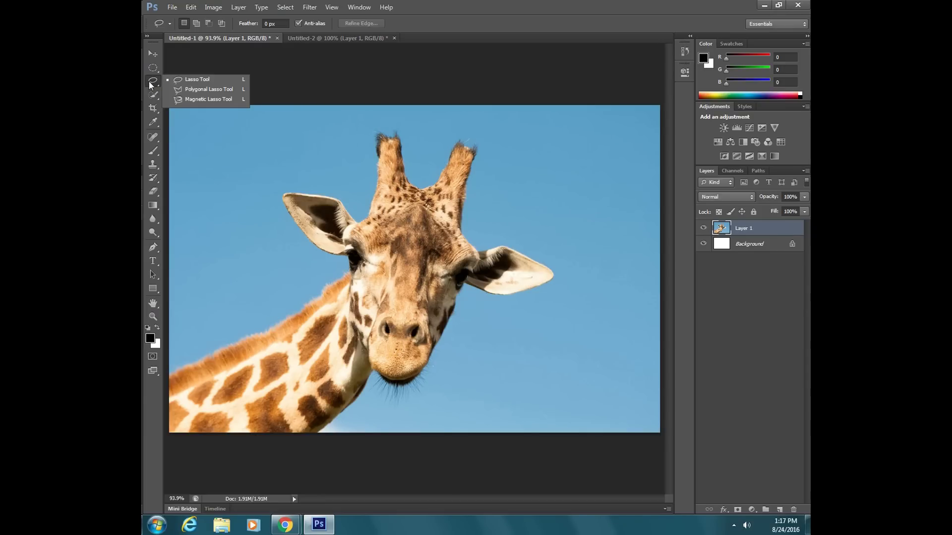
left_click(190, 88)
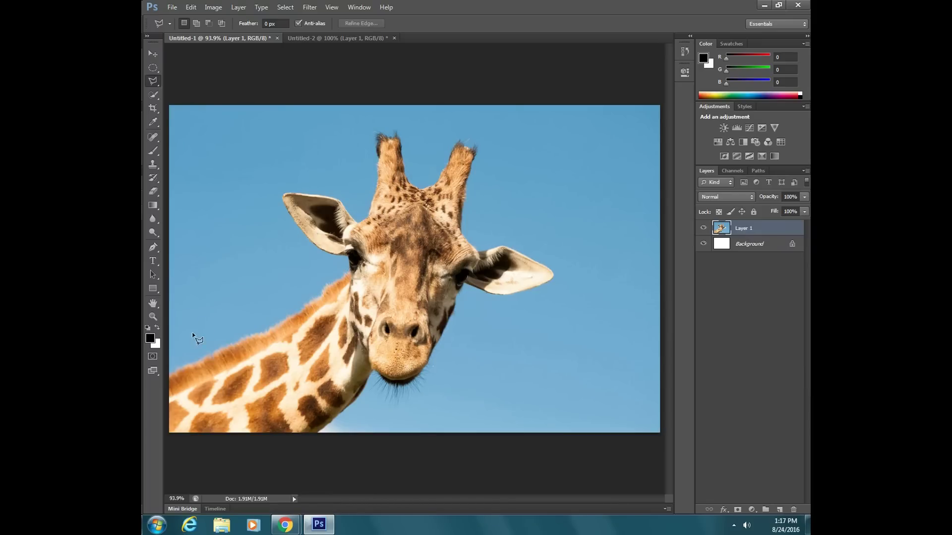
left_click(194, 229)
left_click(316, 134)
left_click(443, 231)
left_click(330, 302)
left_click(590, 339)
left_click(605, 231)
left_click(610, 386)
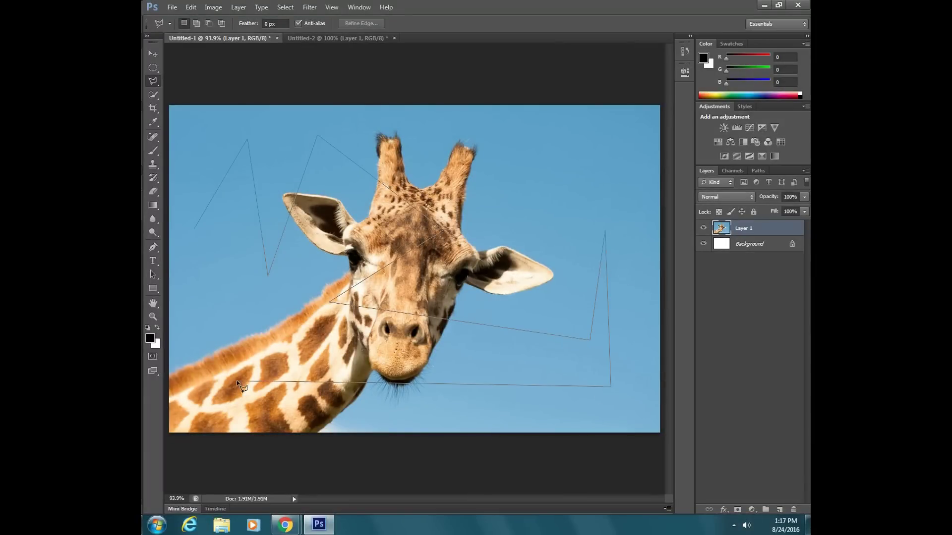
double_click(213, 295)
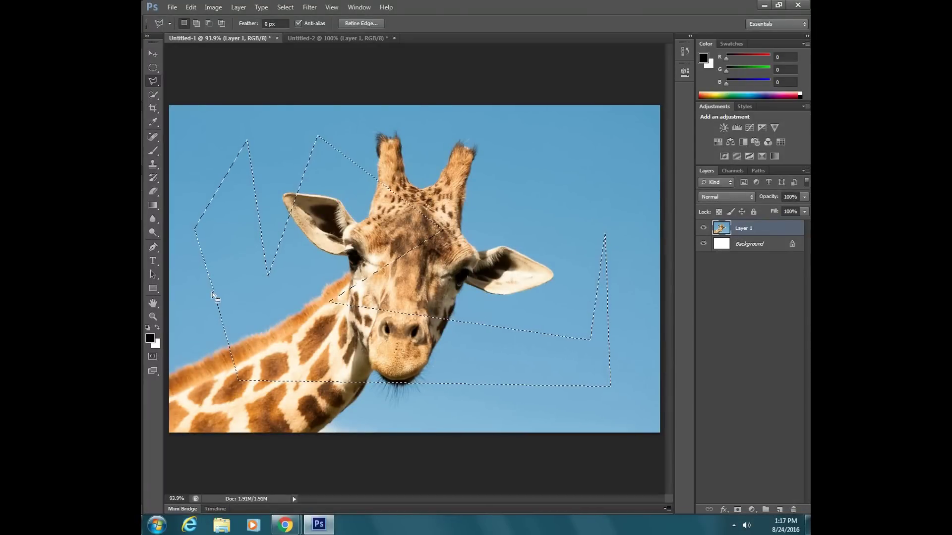
key("Delete")
key("ctrl+z")
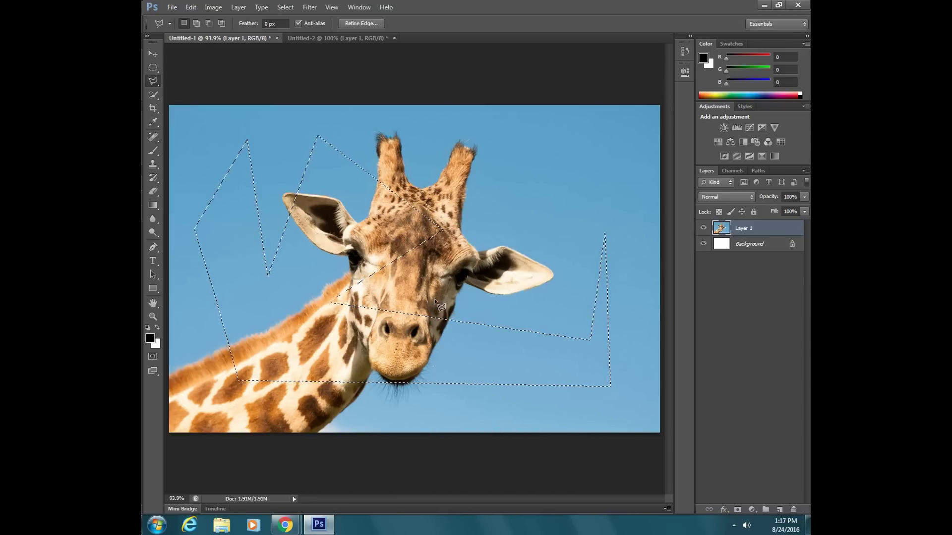
key("ctrl+d")
- Outline another straight-edged selection across the giraffe and the sky with the Polygonal Lasso, and deselect
left_click(468, 140)
left_click(335, 325)
left_click(575, 361)
left_click(577, 162)
left_click(428, 258)
left_click(512, 389)
left_click(654, 430)
left_click(631, 285)
double_click(550, 493)
key("ctrl+d")
- Outline a many-sided, self-crossing Polygonal Lasso selection around the giraffe's head and beyond the canvas edge, and deselect
left_click(297, 170)
left_click(343, 378)
left_click(541, 314)
left_click(525, 156)
left_click(296, 175)
left_click(256, 348)
left_click(216, 114)
left_click(373, 73)
left_click(376, 121)
left_click(147, 83)
left_click(148, 57)
left_click(208, 68)
left_click(155, 125)
left_click(204, 215)
left_click(442, 328)
left_click(579, 229)
left_click(570, 137)
left_click(261, 123)
left_click(279, 153)
left_click(529, 390)
left_click(602, 253)
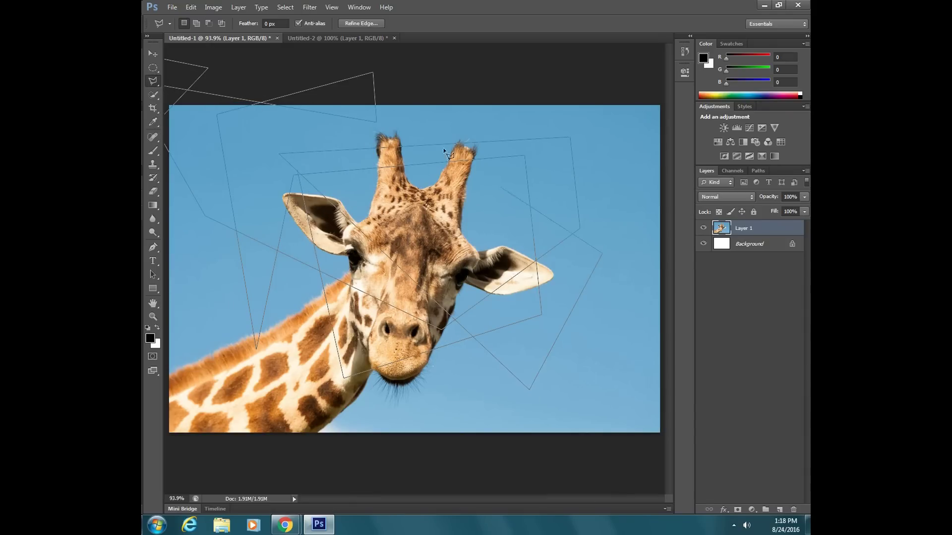
double_click(430, 122)
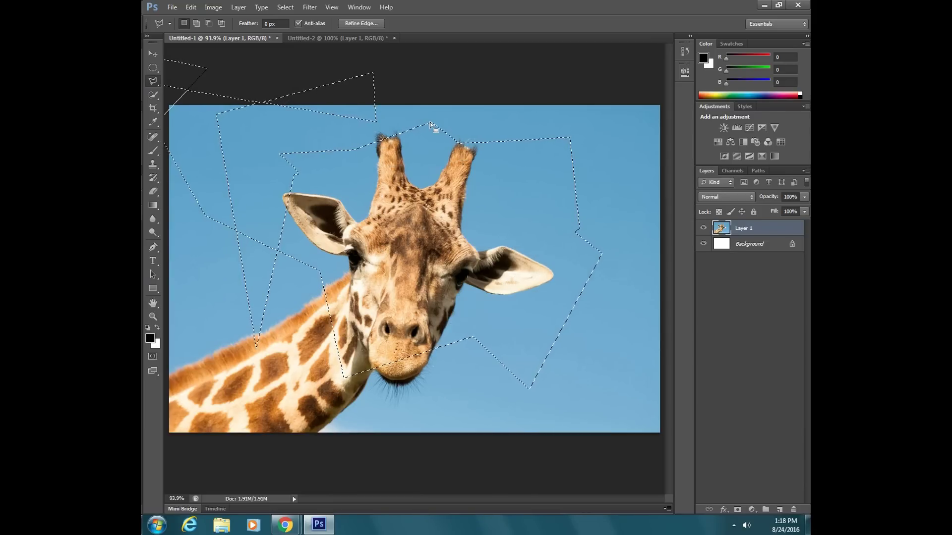
key("ctrl+d")
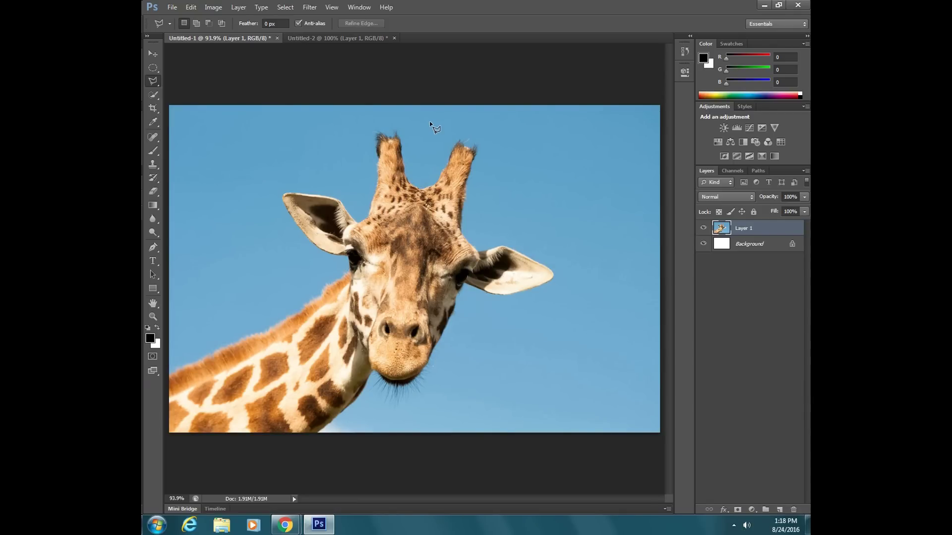
- Draw a wide Elliptical Marquee selection around the giraffe's face and ears, and deselect
left_click(153, 68)
mouse_move(271, 164)
left_mouse_down()
mouse_move(523, 306)
mouse_move(566, 345)
left_mouse_up()
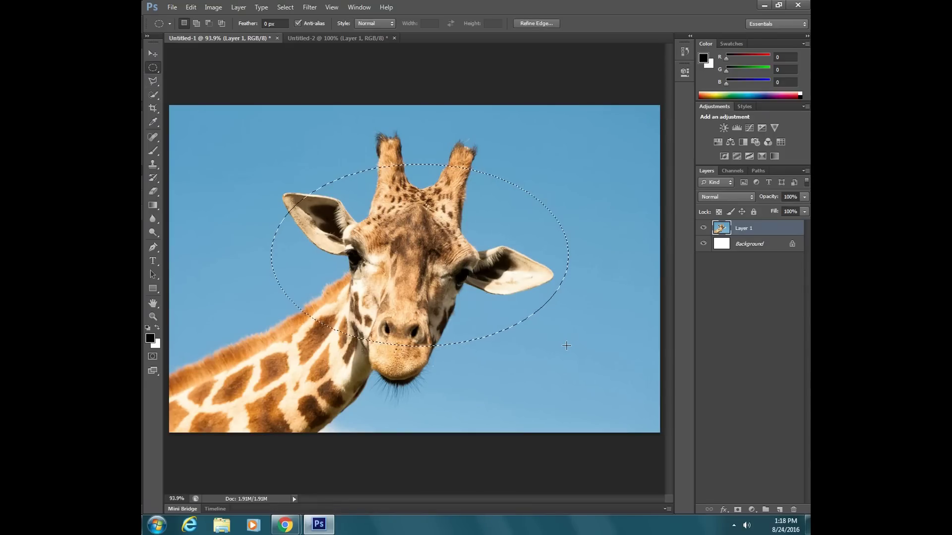
key("ctrl+d")
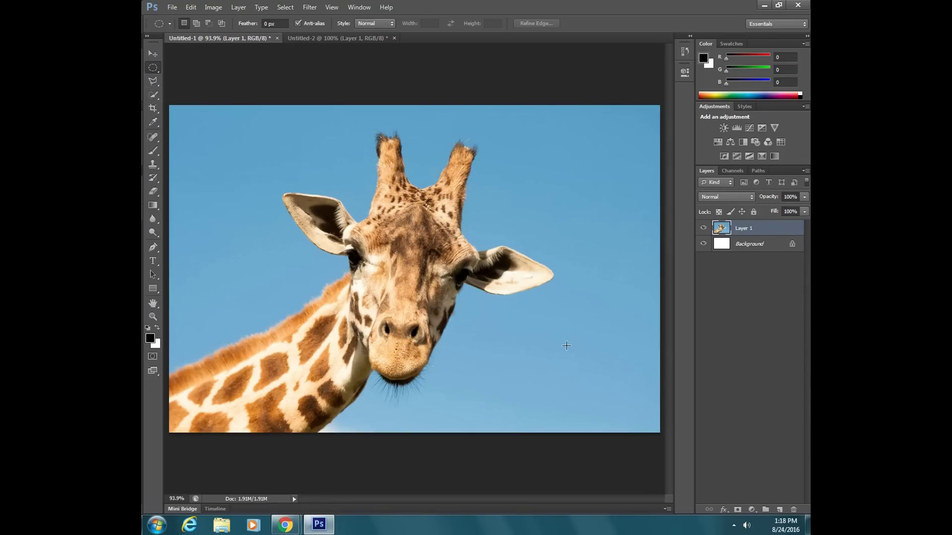
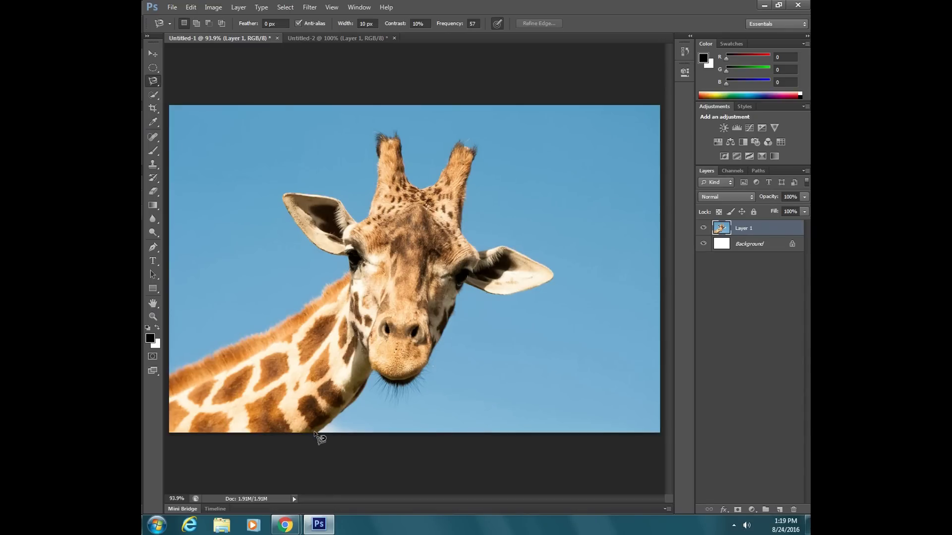
- Trace the giraffe's head and neck with the Magnetic Lasso, try deleting the selected area, undo the deletion and deselect
left_click(317, 432)
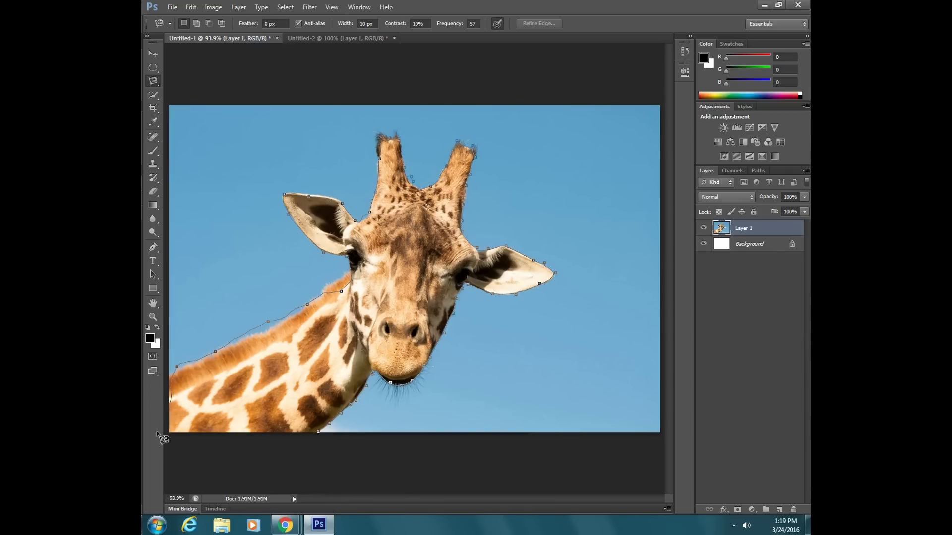
left_click(315, 434)
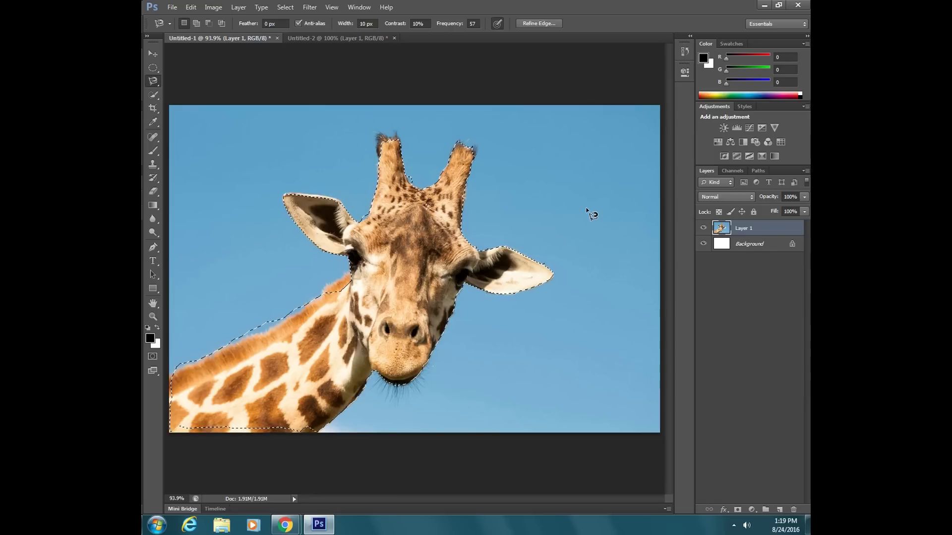
key("Delete")
key("ctrl+z")
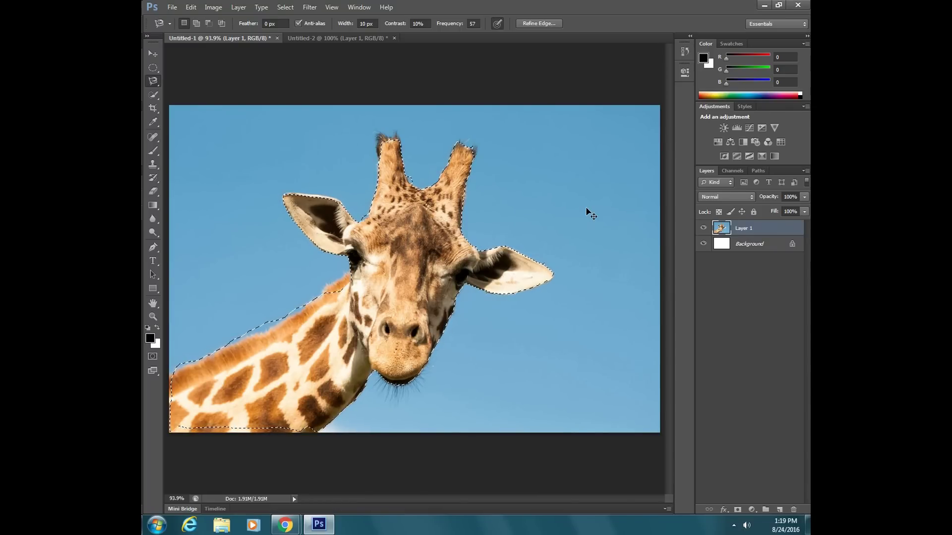
key("ctrl+d")
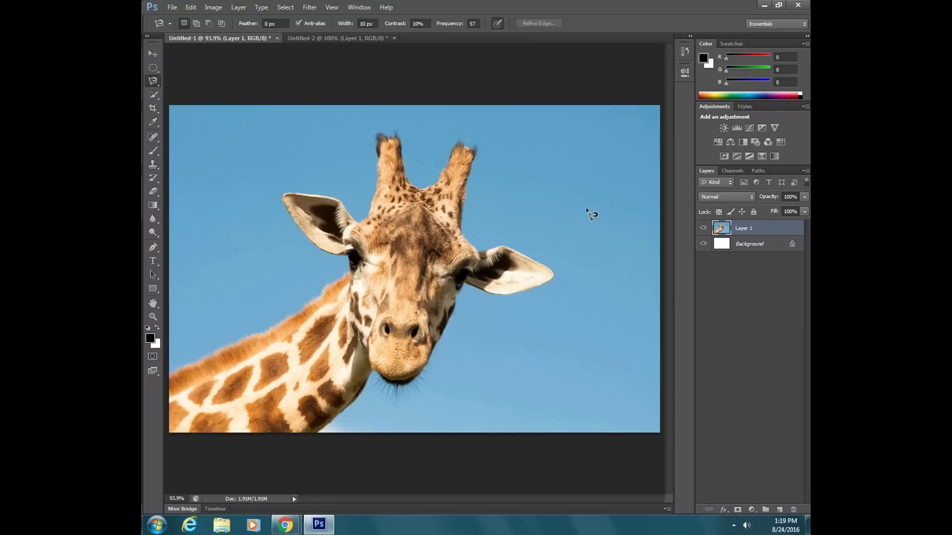
- Brush a Quick Selection over the giraffe from its horns down to its neck, and deselect
left_click(155, 97)
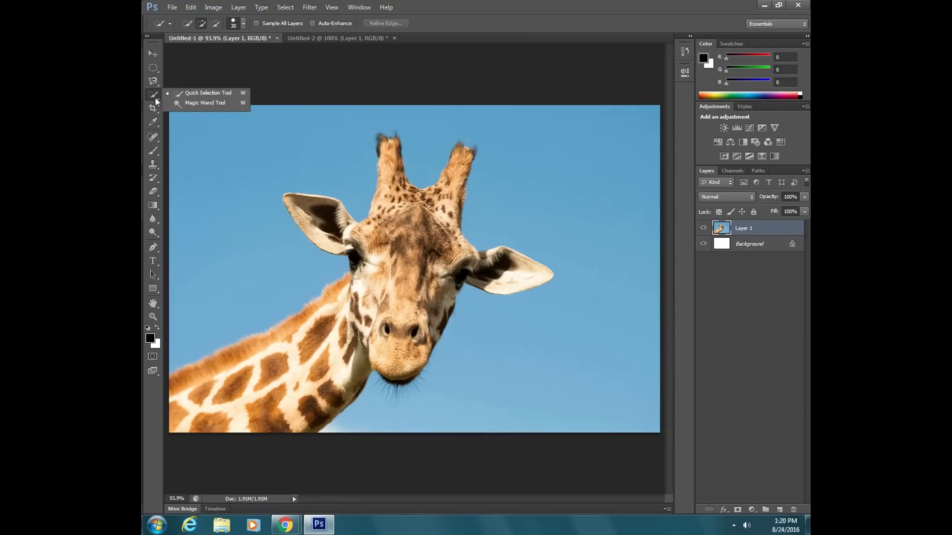
left_click(204, 92)
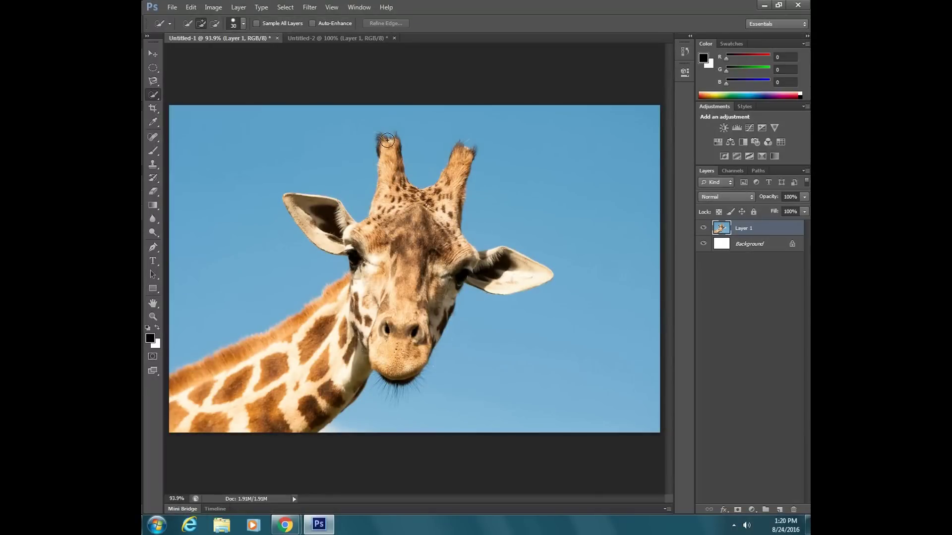
mouse_move(385, 143)
left_mouse_down()
mouse_move(389, 211)
mouse_move(365, 240)
mouse_move(315, 207)
mouse_move(295, 209)
mouse_move(319, 239)
mouse_move(372, 252)
mouse_move(366, 282)
mouse_move(385, 299)
mouse_move(405, 200)
mouse_move(415, 206)
mouse_move(404, 189)
mouse_move(428, 210)
mouse_move(446, 195)
mouse_move(462, 155)
mouse_move(446, 256)
mouse_move(501, 258)
mouse_move(532, 274)
mouse_move(438, 277)
mouse_move(408, 361)
mouse_move(386, 361)
mouse_move(344, 297)
mouse_move(282, 341)
mouse_move(155, 388)
mouse_move(172, 410)
mouse_move(222, 419)
mouse_move(300, 413)
mouse_move(350, 352)
mouse_move(274, 321)
mouse_move(304, 300)
left_mouse_up()
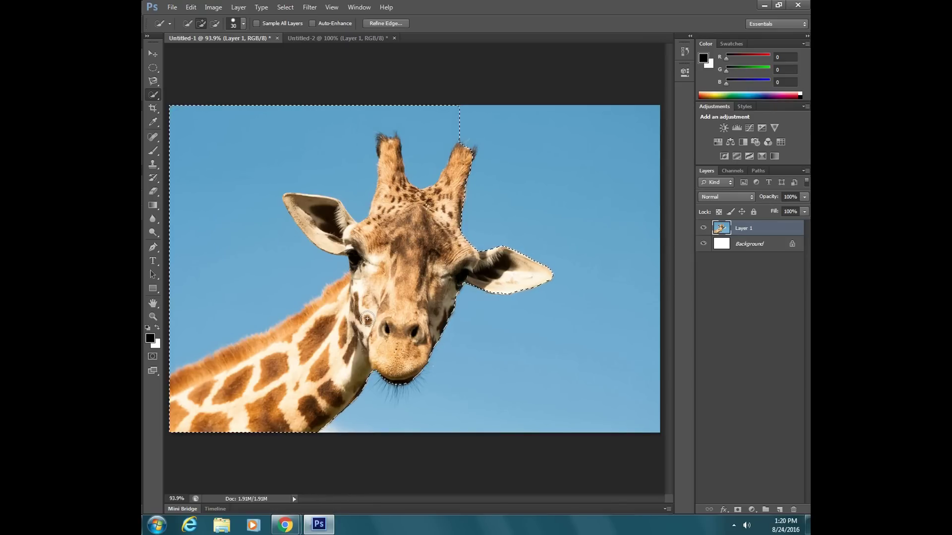
right_click(150, 95)
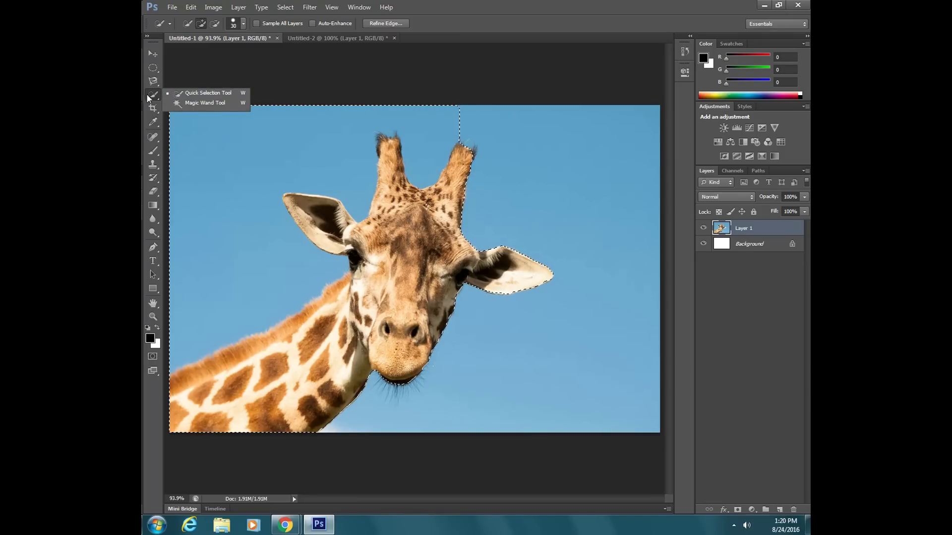
left_click(154, 94)
key("ctrl+d")
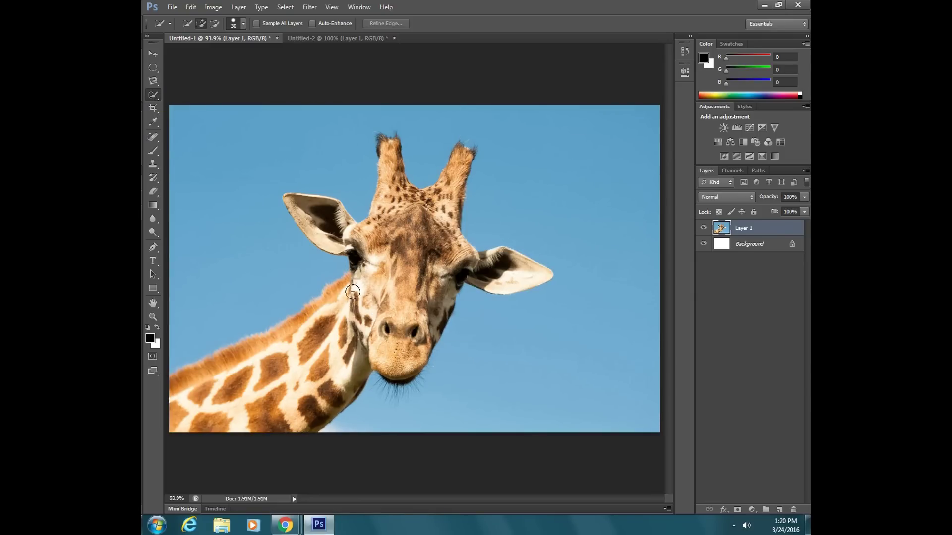
- Select the sky, a brown neck patch and the cream neck lines in turn with the contiguous Magic Wand, and deselect
right_click(155, 95)
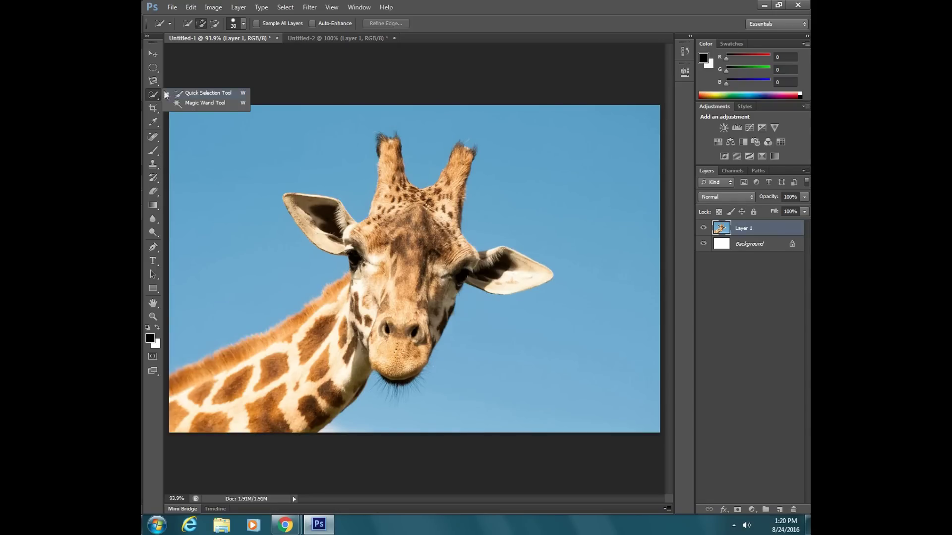
left_click(192, 101)
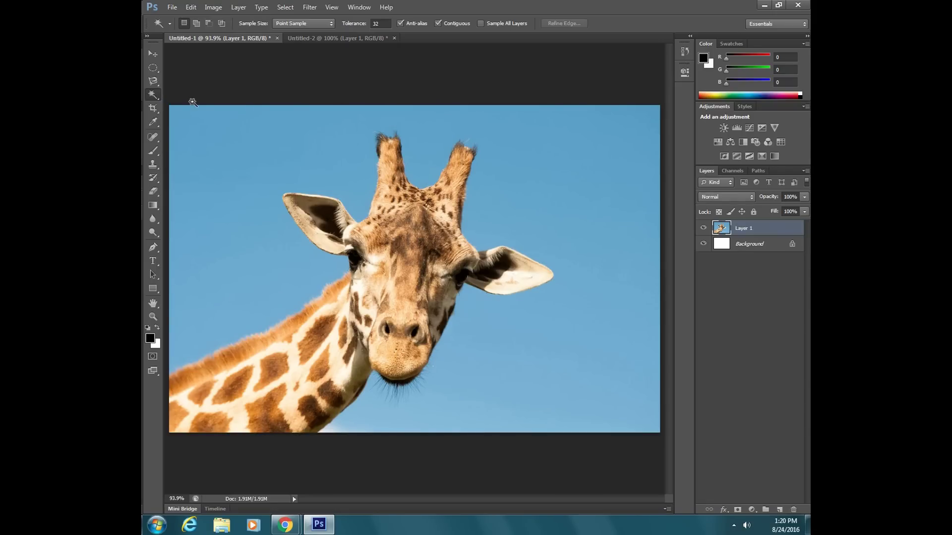
left_click(225, 144)
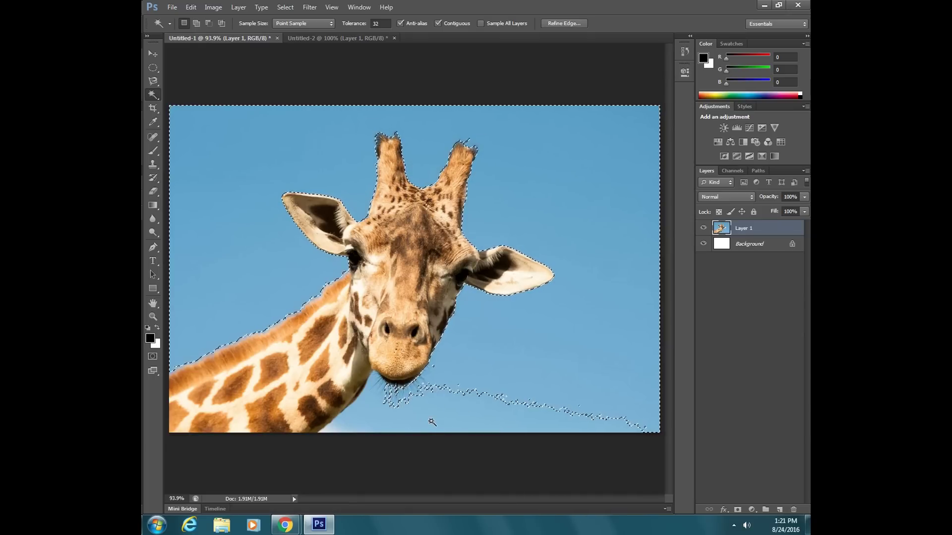
left_click(318, 341)
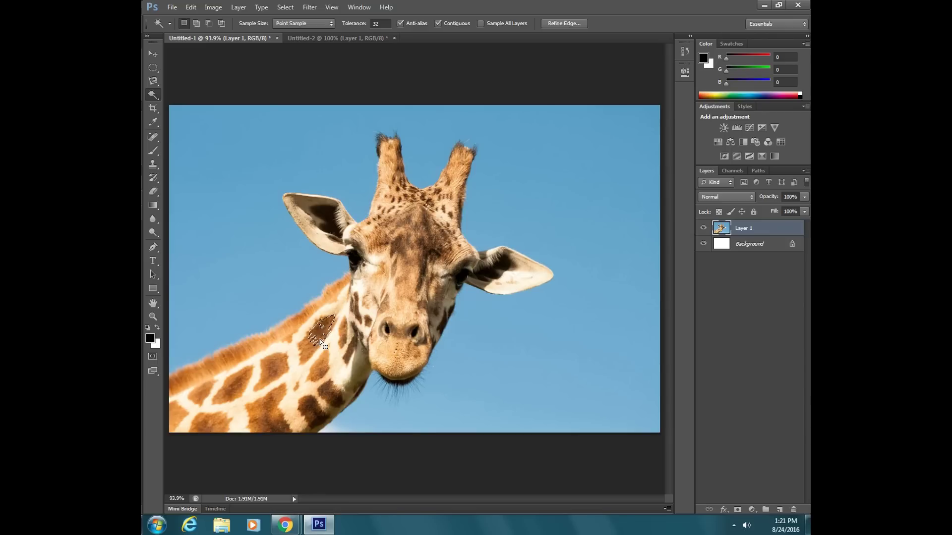
left_click(306, 350, "shift")
left_click(296, 380)
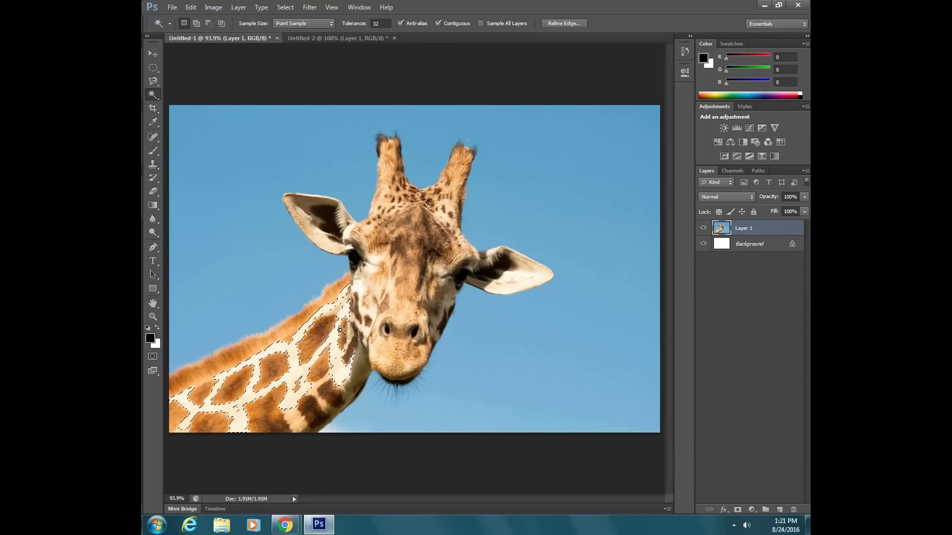
key("ctrl+d")
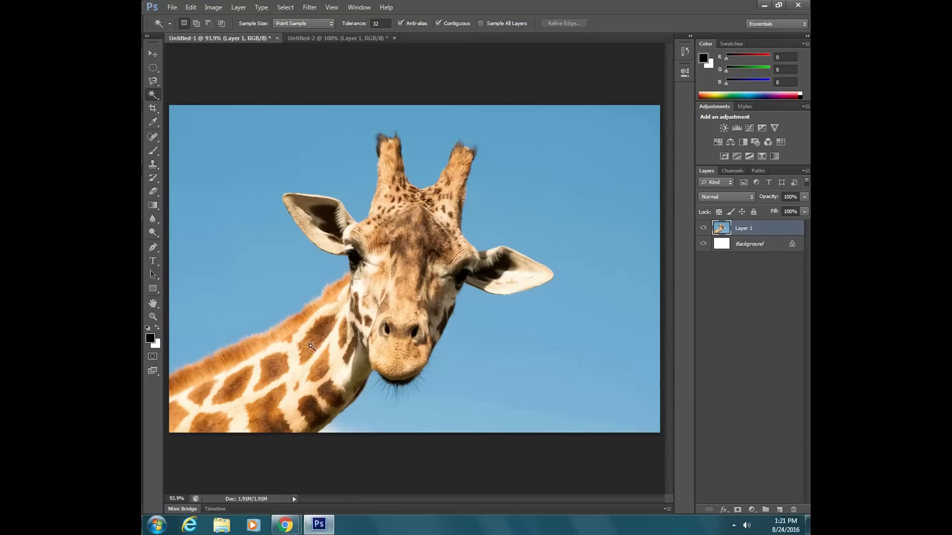
- Select the cream neck lines with the Magic Wand, repeat the selection with Contiguous turned off, and deselect
left_click(248, 397)
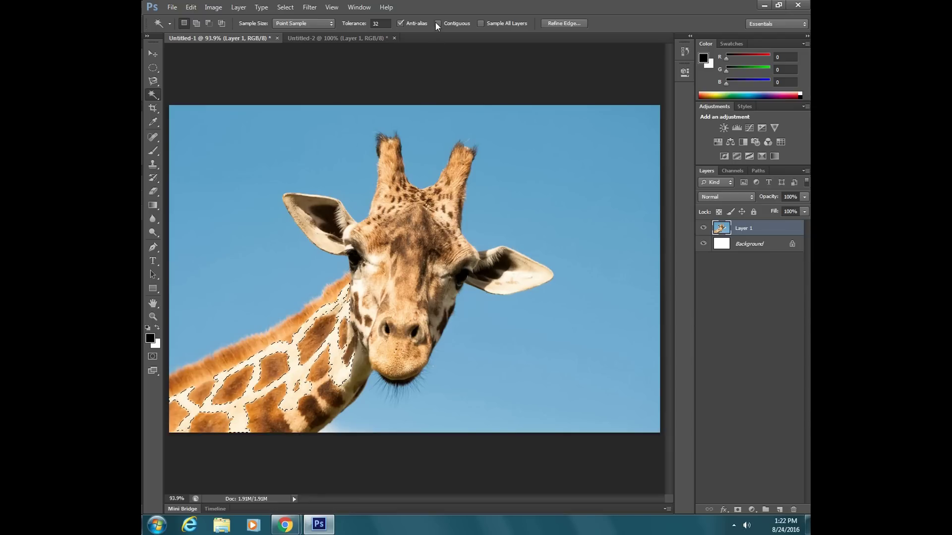
key("ctrl+d")
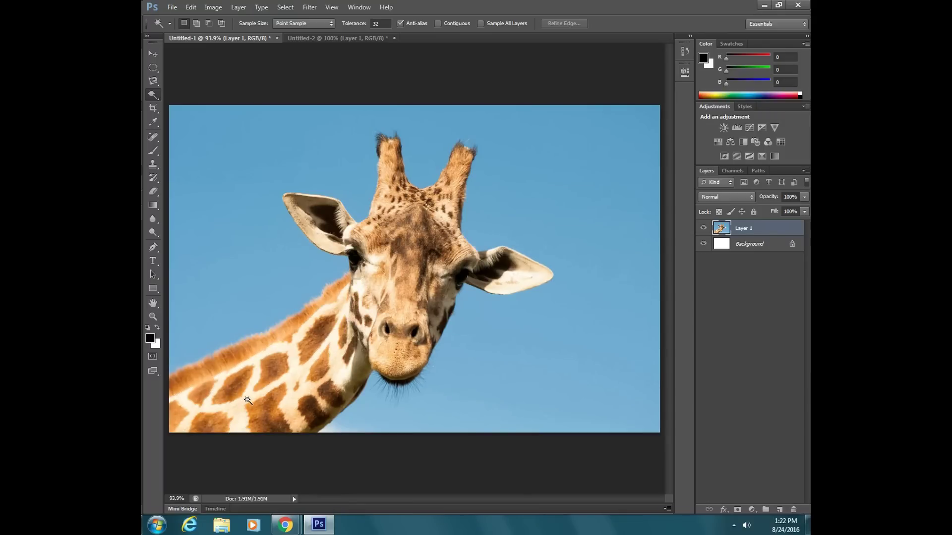
left_click(247, 400)
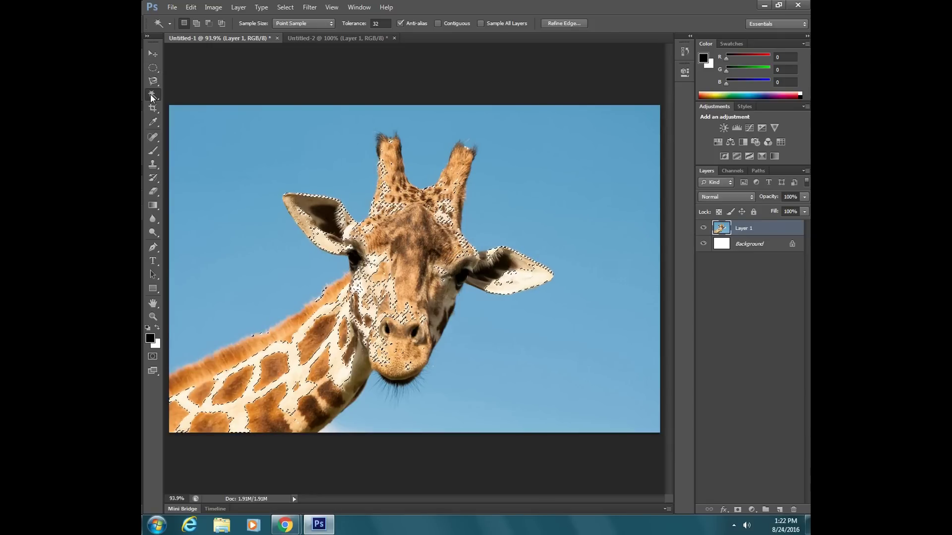
key("ctrl+d")
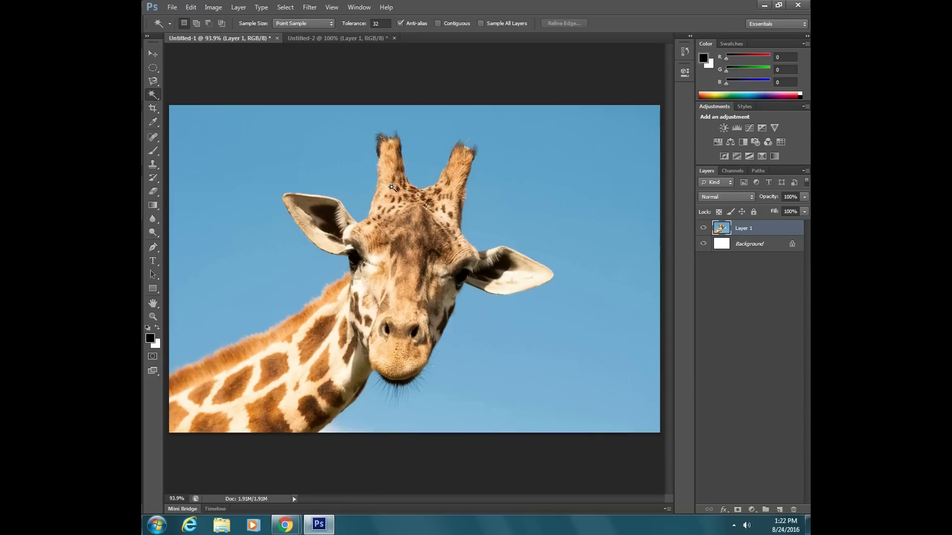
- In the Untitled-2 hat image, select the black background with the Magic Wand set to Contiguous, and invert the selection to the hat
left_click(299, 38)
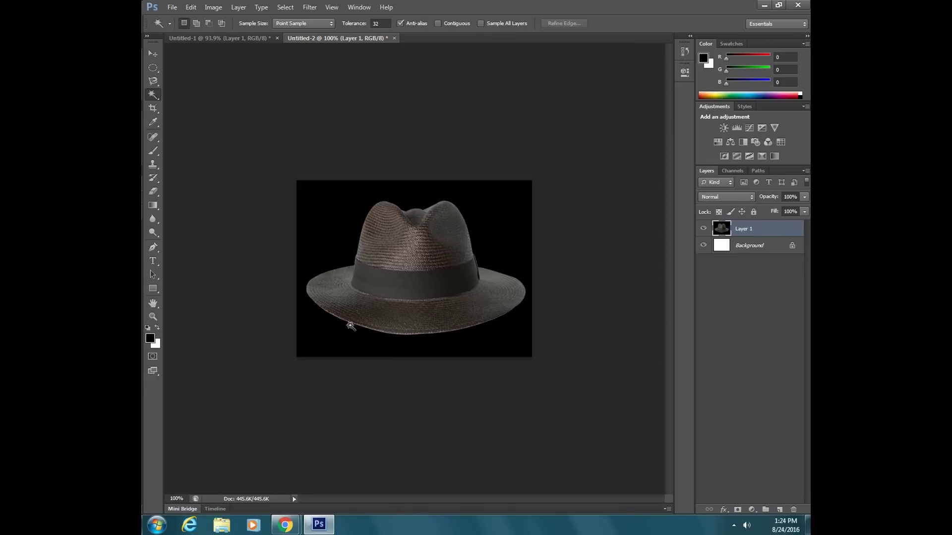
left_click(502, 209)
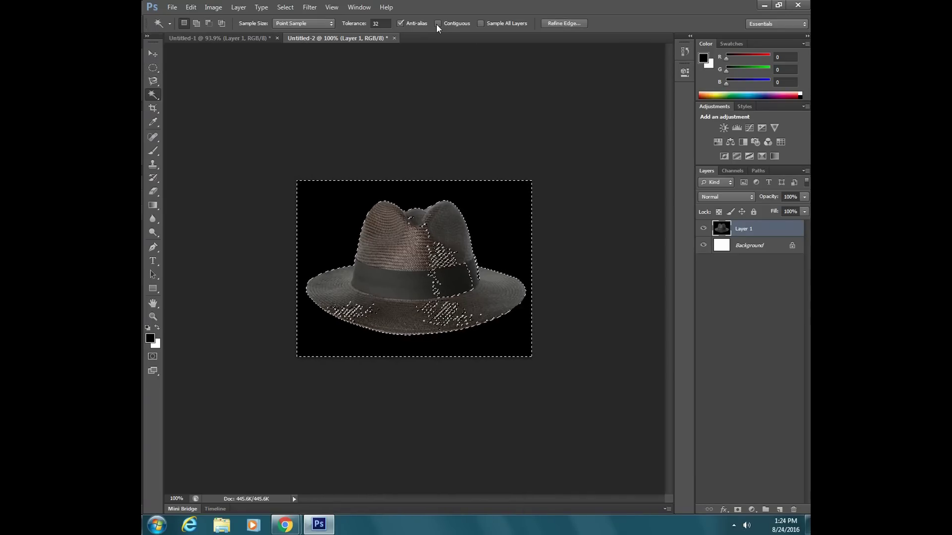
key("ctrl+d")
left_click(508, 220)
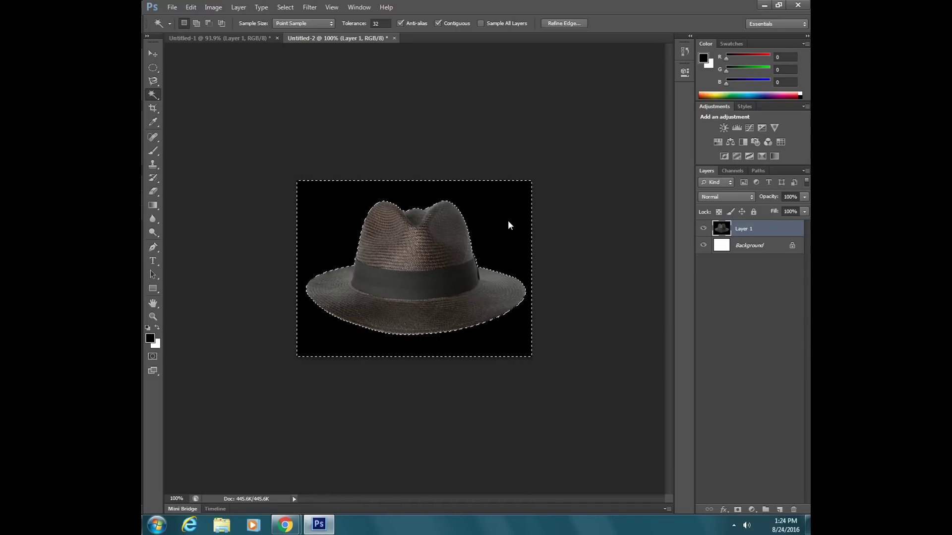
left_click(290, 7)
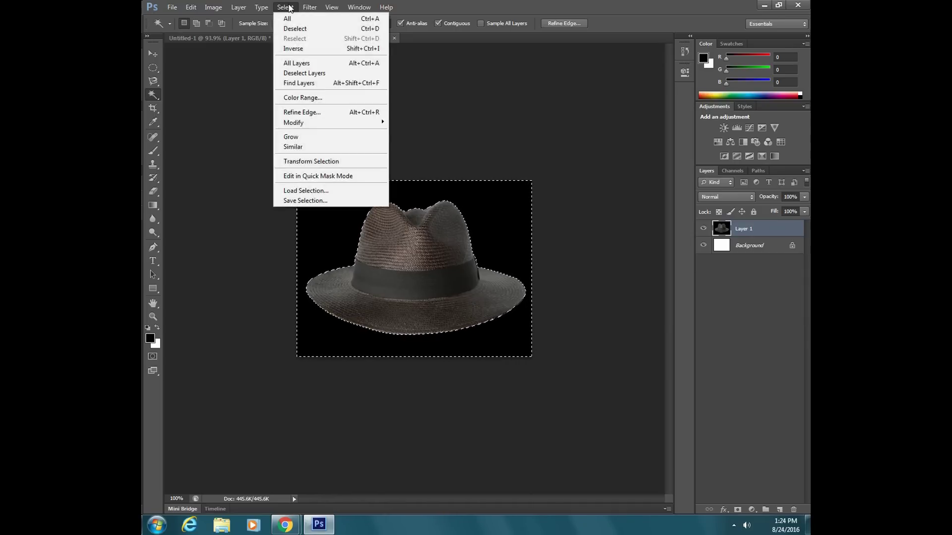
left_click(294, 49)
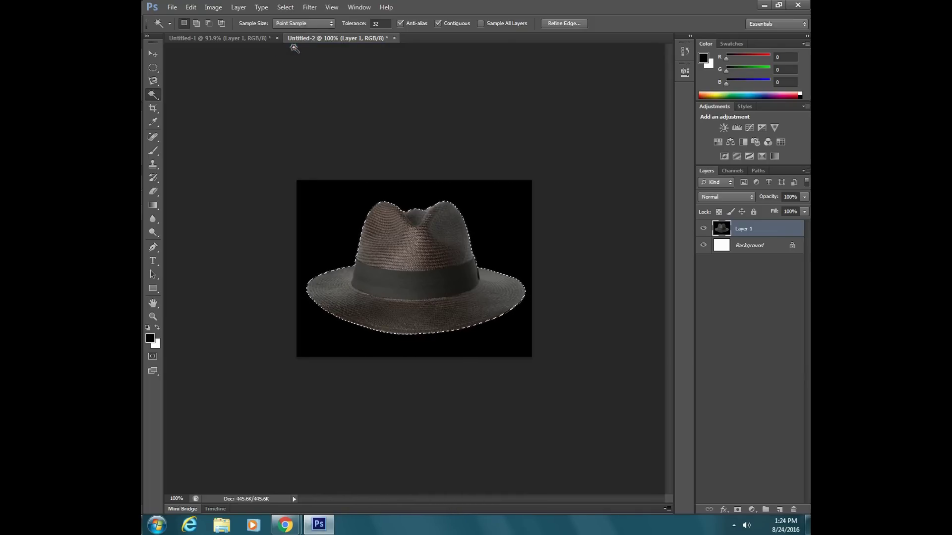
- Try shifting the selected hat sideways with the Move tool, and undo the move
left_click(153, 53)
left_click_drag(407, 288, 436, 287)
key("ctrl+z")
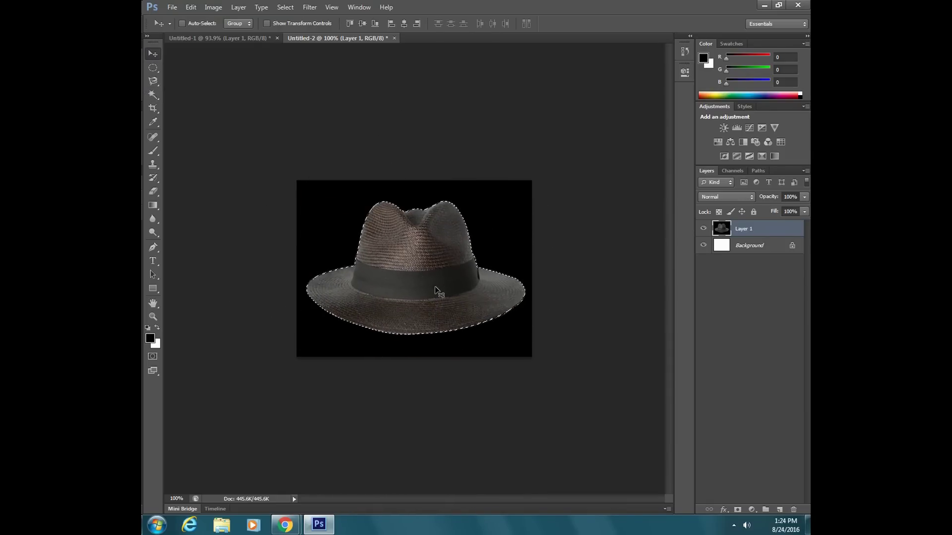
- In the Untitled-1 giraffe image, build a combined selection from six Elliptical Marquee shapes spread over the giraffe and the sky
left_click(200, 39)
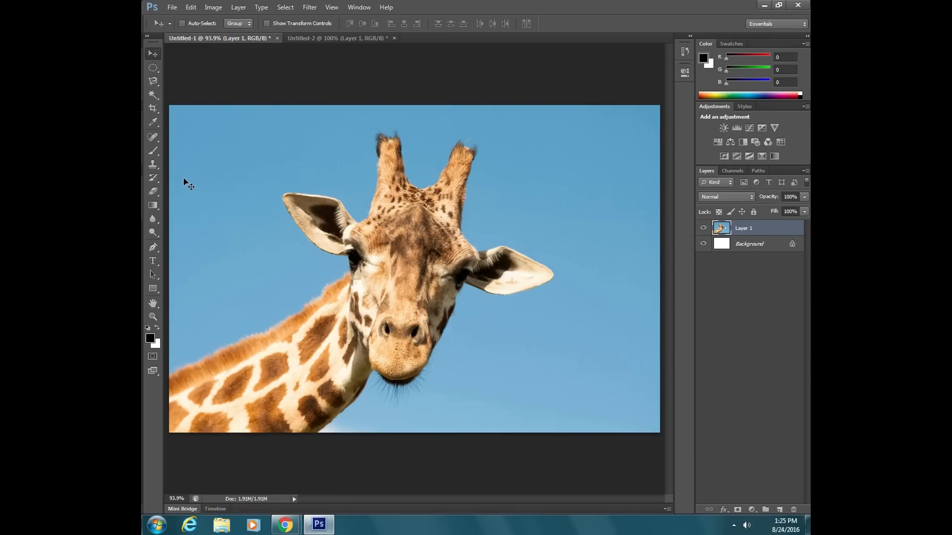
left_click(147, 67)
left_click_drag(245, 160, 434, 339)
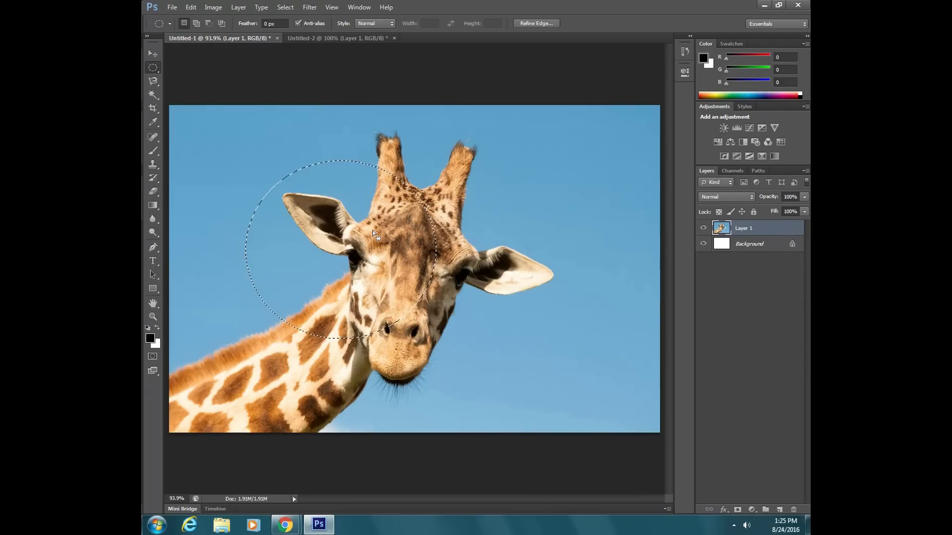
key("shift")
left_click_drag(417, 205, 518, 276)
left_click_drag(517, 334, 613, 412)
left_click_drag(528, 138, 601, 214)
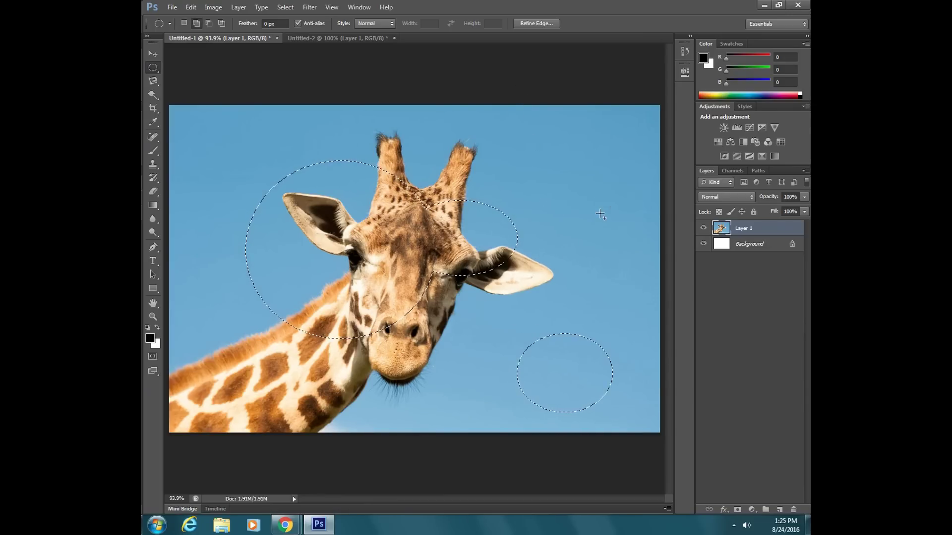
left_click_drag(203, 137, 320, 255)
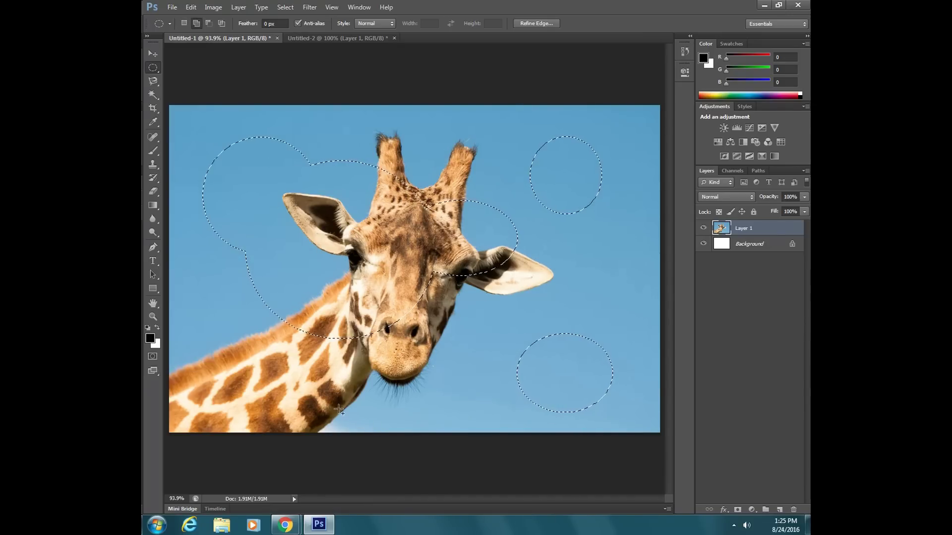
left_click_drag(201, 295, 349, 413)
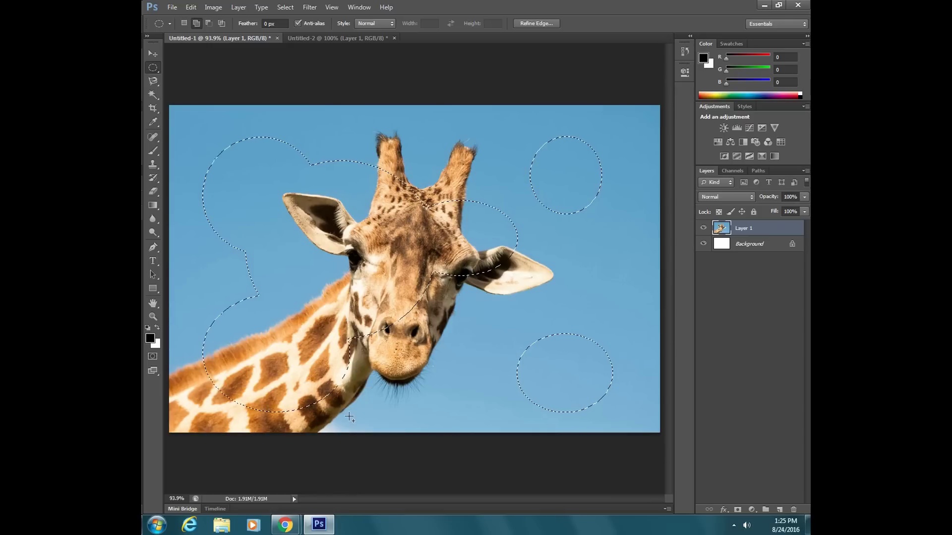
- Add a thin horizontal ellipse beside the giraffe's head and four Rectangular Marquee areas to the existing selection
right_click(152, 69)
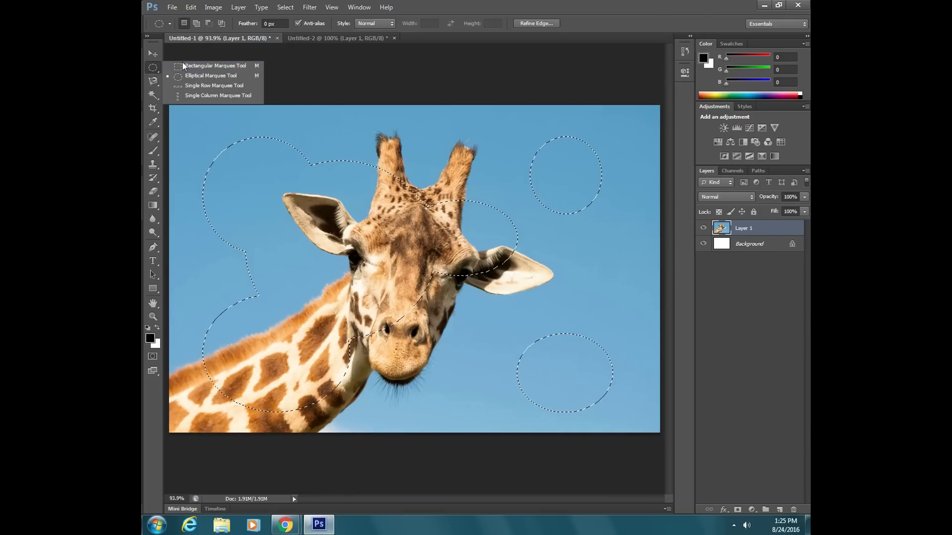
left_click_drag(483, 240, 604, 254)
right_click(152, 67)
left_click(195, 66)
left_click_drag(478, 274, 503, 357)
left_click_drag(529, 240, 544, 313)
left_click_drag(574, 184, 573, 399)
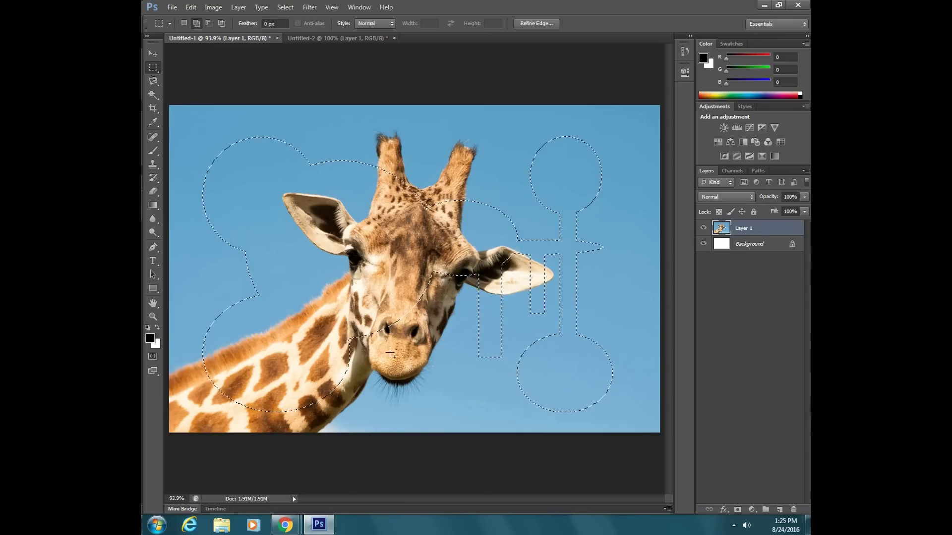
left_click_drag(320, 365, 452, 411)
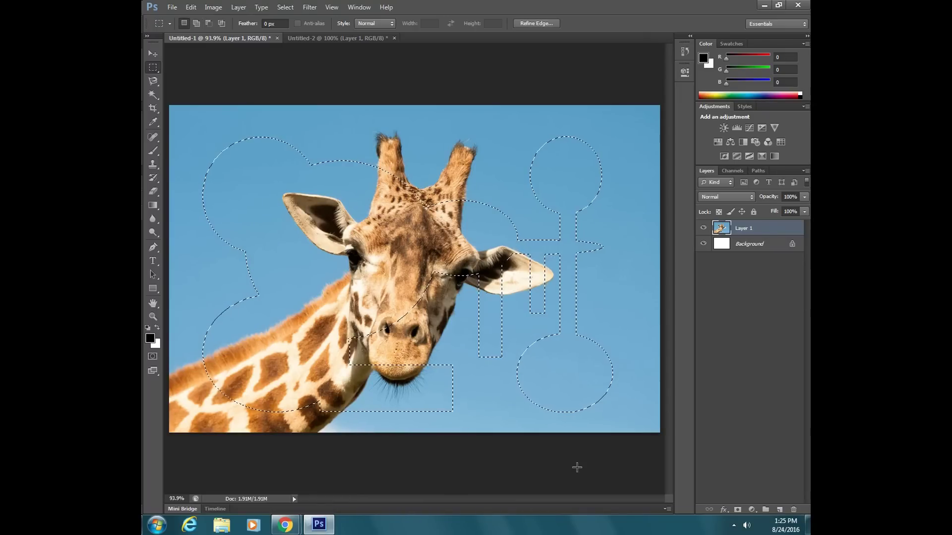
- Try deleting the combined ellipse and rectangle selection from the giraffe layer, and undo the deletion
key("Delete")
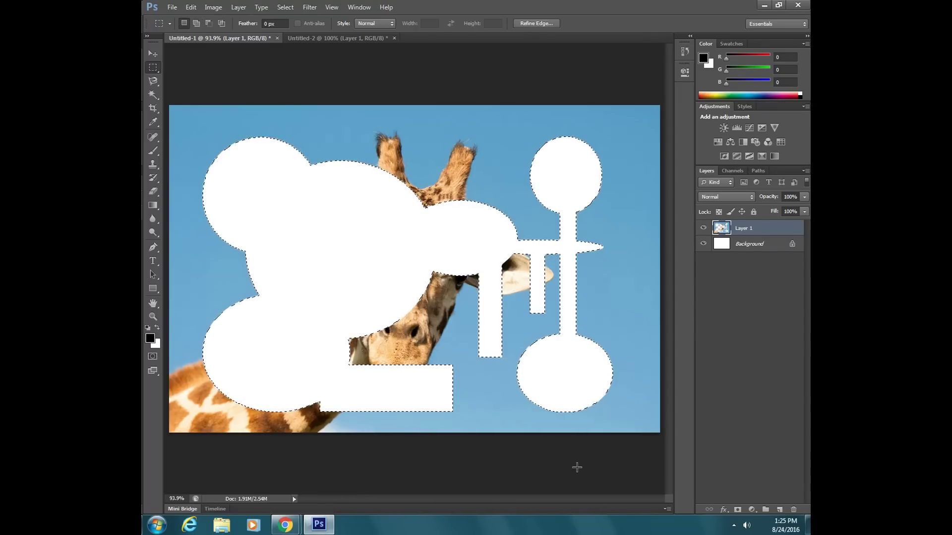
key("ctrl+z")
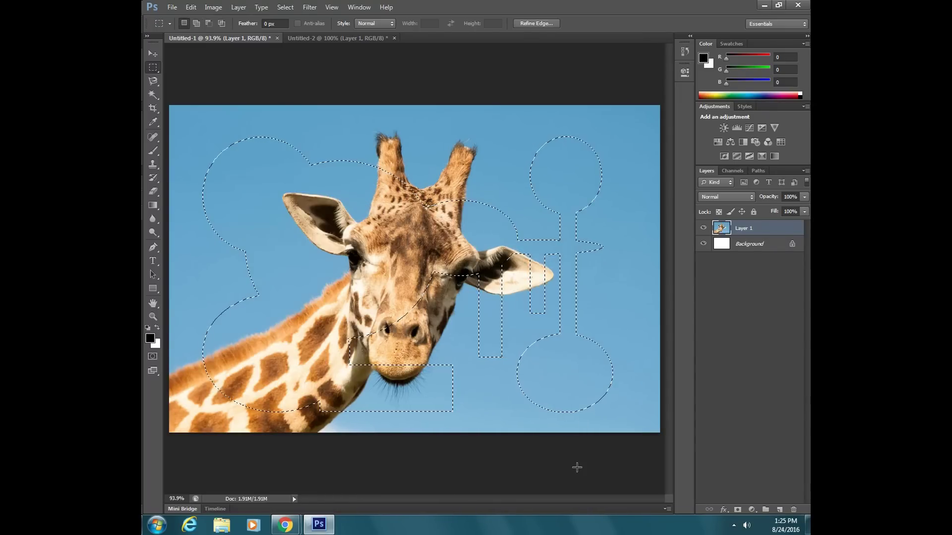
- Clear the combined selection and draw one large Rectangular Marquee around the giraffe's whole head and upper neck
key("ctrl+d")
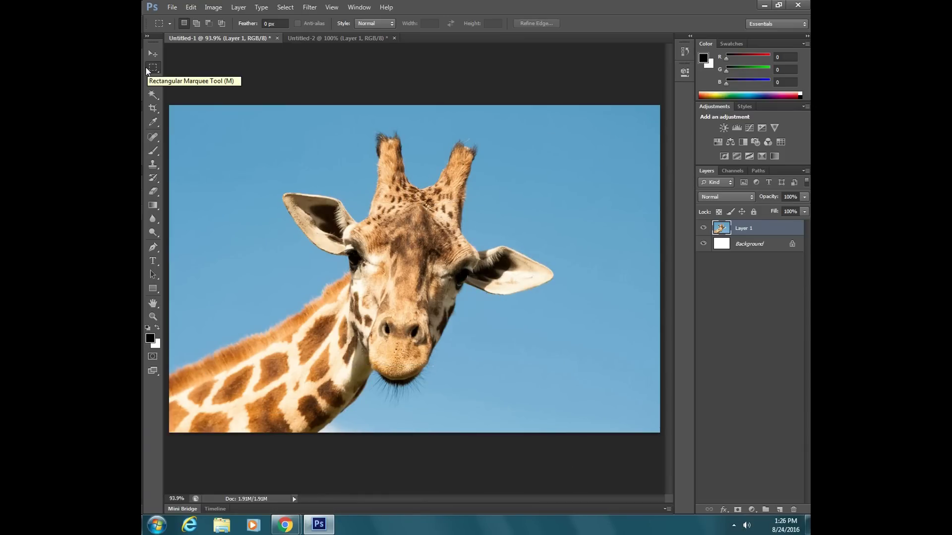
left_click_drag(211, 125, 616, 384)
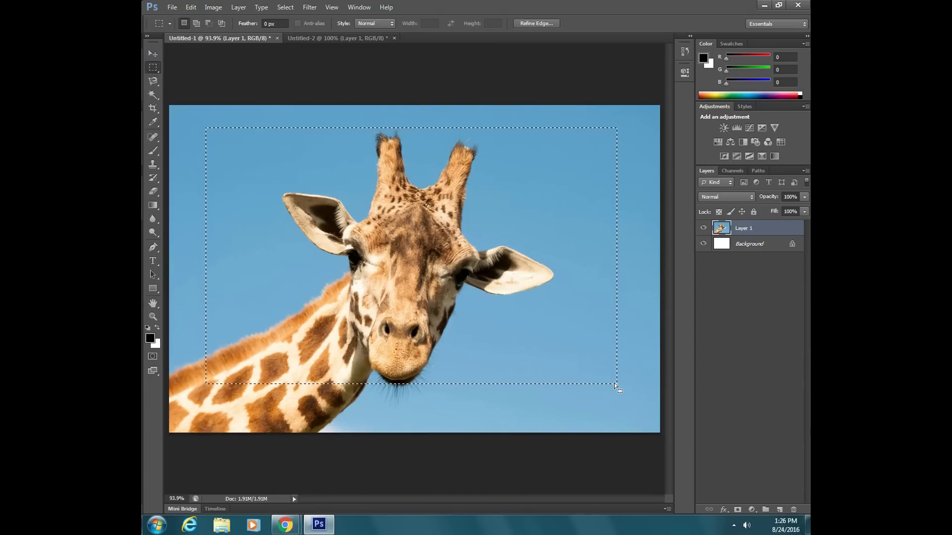
- Subtract four rectangles from the marquee selection, one at its lower edge, two along its right edge and one at its upper edge, and deselect
key("alt")
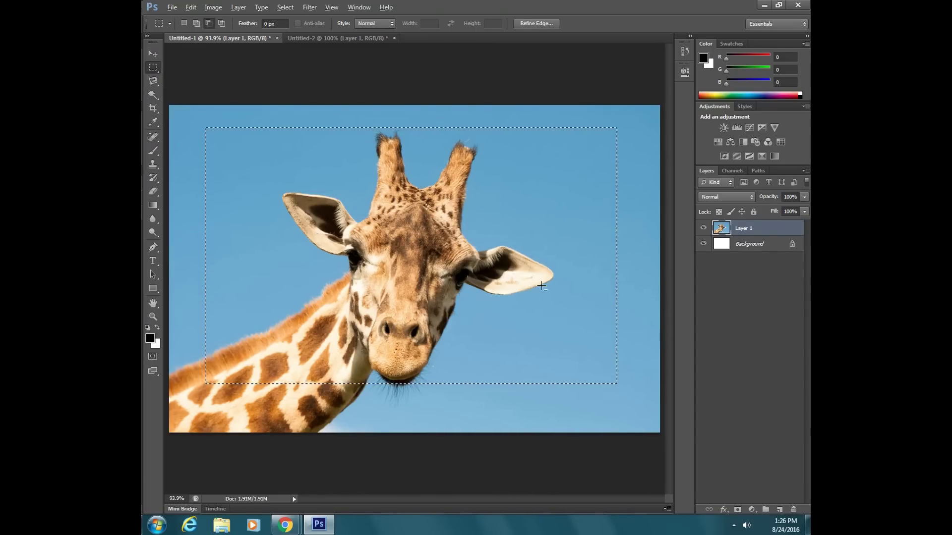
left_click_drag(495, 306, 602, 428)
left_click_drag(570, 160, 655, 209)
left_click_drag(576, 228, 640, 270)
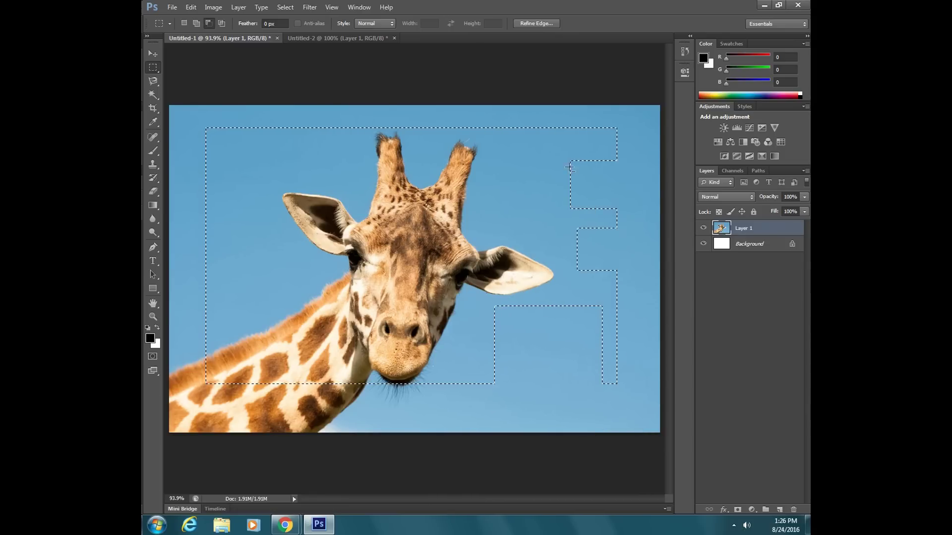
left_click_drag(480, 104, 520, 222)
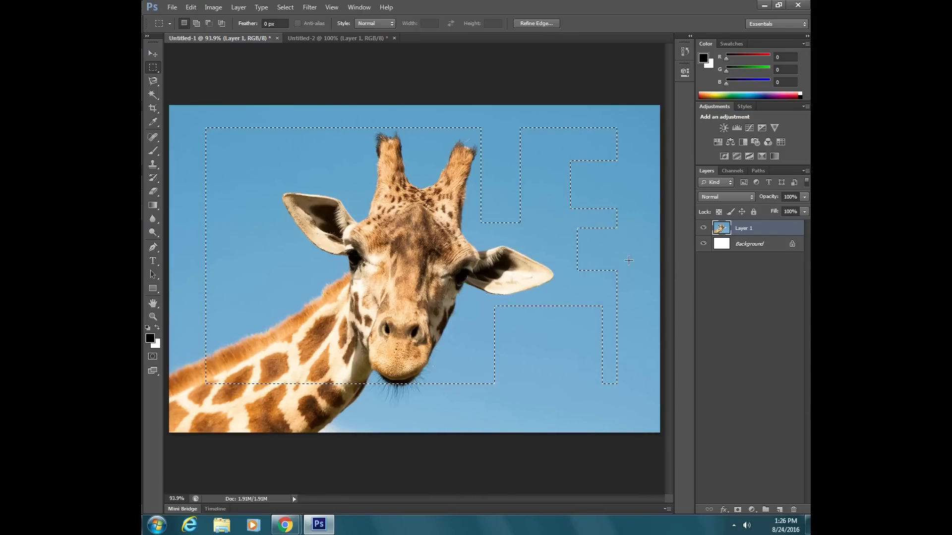
key("ctrl+d")
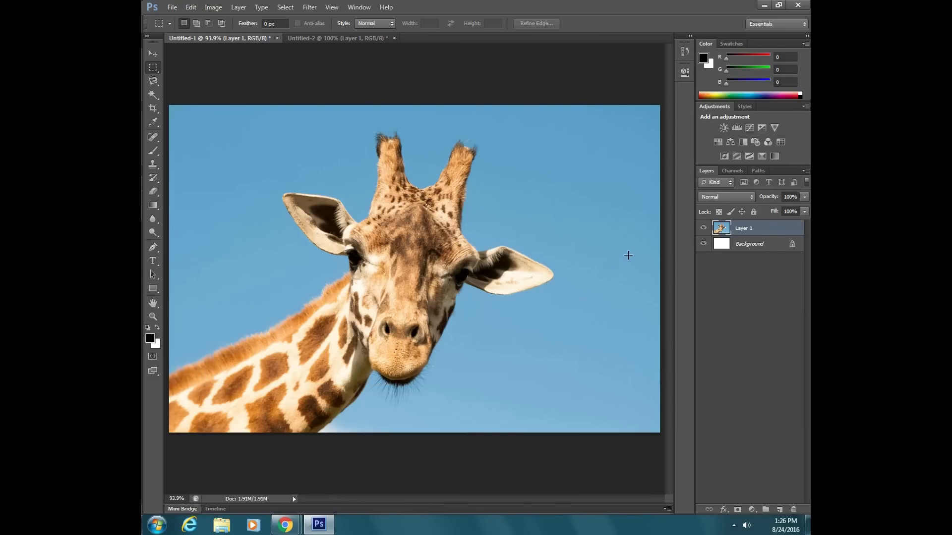
- Brush over the giraffe's head, neck and the sky to its left with the Quick Selection tool
left_click(151, 85)
left_click(152, 104)
left_click(153, 95)
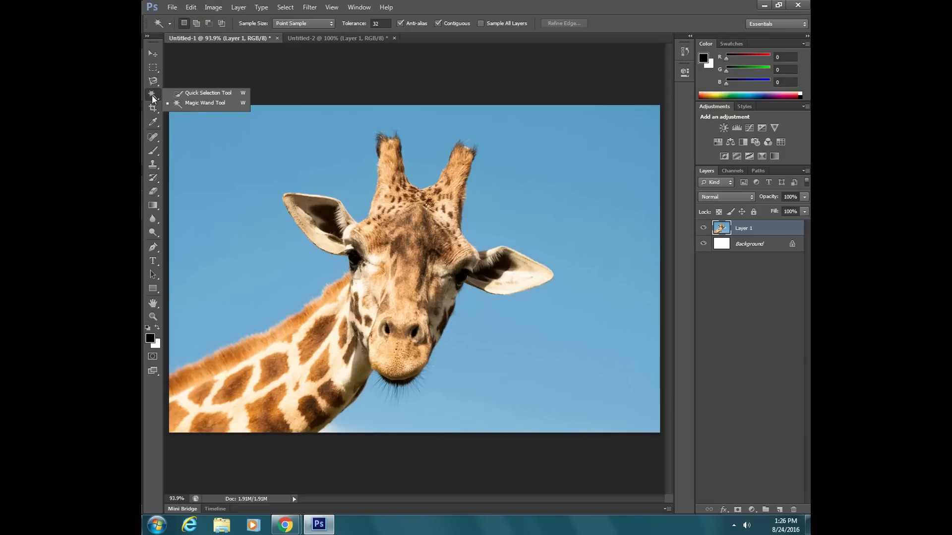
left_click(188, 94)
mouse_move(418, 236)
left_mouse_down()
mouse_move(403, 302)
mouse_move(392, 148)
mouse_move(405, 205)
mouse_move(451, 177)
mouse_move(446, 246)
mouse_move(488, 273)
mouse_move(542, 284)
mouse_move(439, 290)
mouse_move(396, 361)
mouse_move(356, 314)
mouse_move(362, 254)
mouse_move(305, 209)
mouse_move(367, 272)
mouse_move(270, 268)
mouse_move(217, 243)
mouse_move(222, 196)
left_mouse_up()
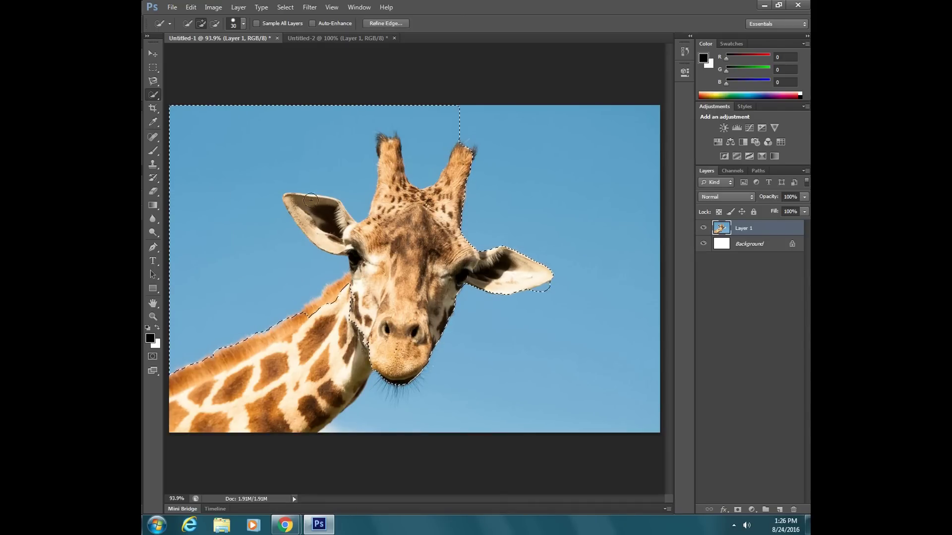
mouse_move(357, 321)
left_mouse_down()
mouse_move(348, 292)
mouse_move(199, 384)
mouse_move(179, 423)
mouse_move(323, 378)
left_mouse_up()
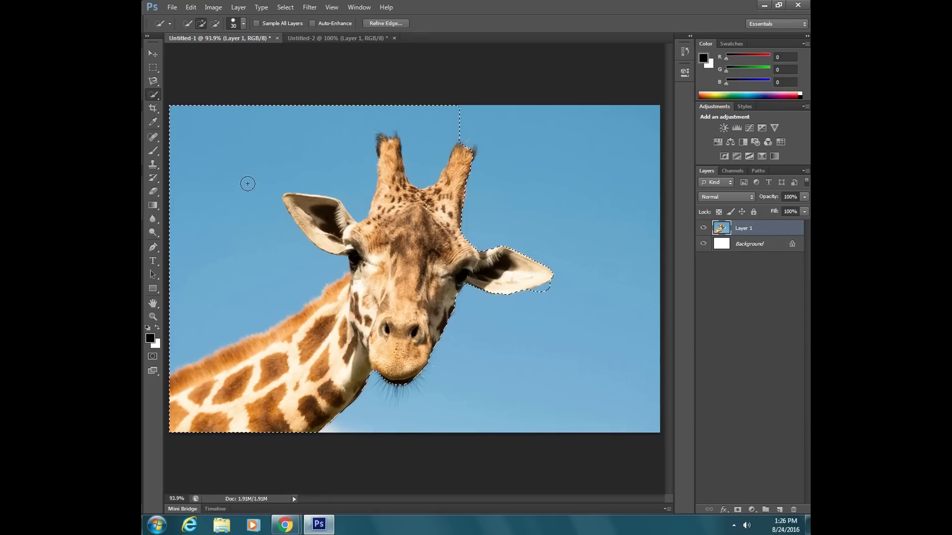
- Subtract the sky from the quick selection so that it follows the giraffe's outline, and clear the selection
key("alt")
mouse_move(219, 304)
left_mouse_down()
mouse_move(211, 327)
mouse_move(174, 354)
mouse_move(319, 268)
mouse_move(223, 272)
mouse_move(249, 284)
mouse_move(307, 272)
mouse_move(274, 270)
mouse_move(337, 268)
mouse_move(223, 265)
mouse_move(181, 134)
mouse_move(222, 161)
mouse_move(228, 198)
mouse_move(217, 229)
mouse_move(219, 183)
mouse_move(390, 105)
mouse_move(411, 128)
mouse_move(415, 170)
mouse_move(425, 155)
left_mouse_up()
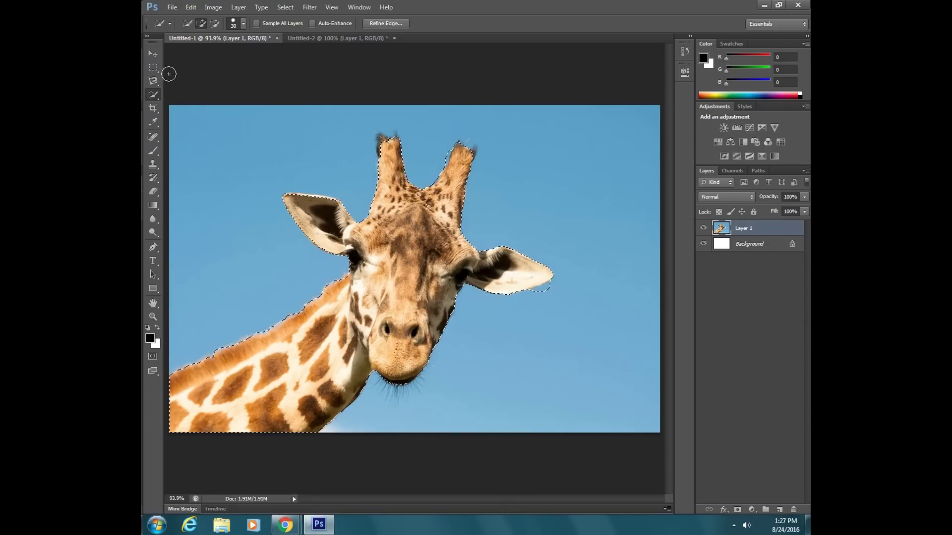
left_click(153, 67)
left_click(208, 131)
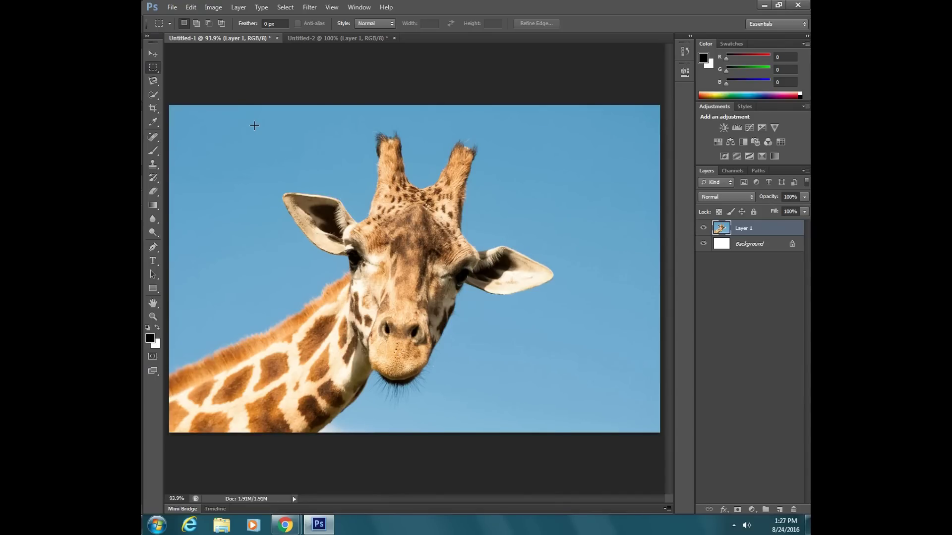
- Copy the selected hat from the Untitled-2 image
left_click(337, 37)
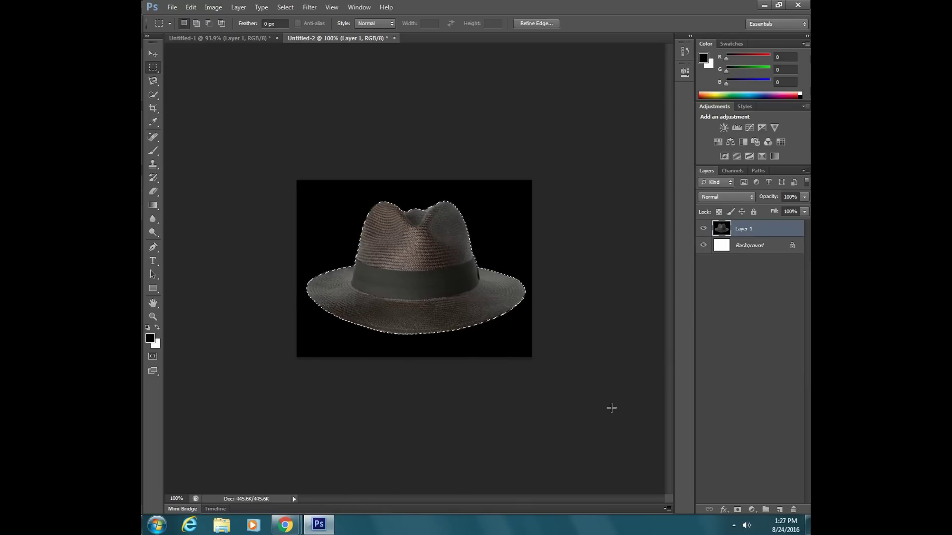
left_click(192, 7)
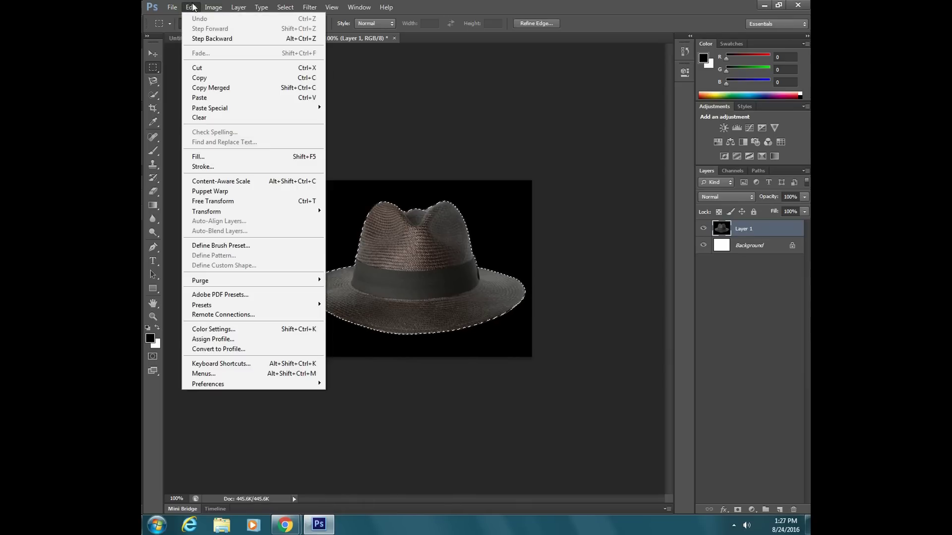
left_click(213, 78)
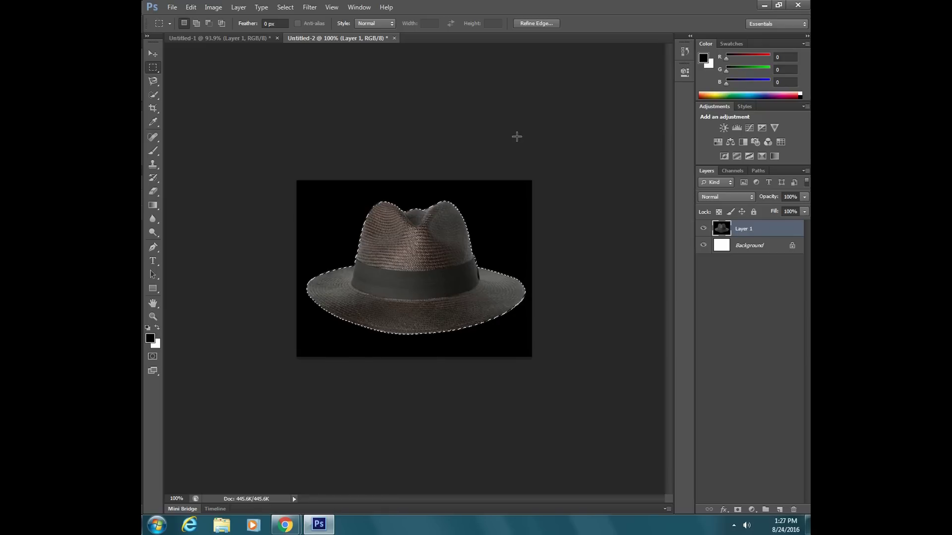
- Paste the copied hat into the Untitled-1 giraffe image and move it up onto the top of the giraffe's head
left_click(180, 37)
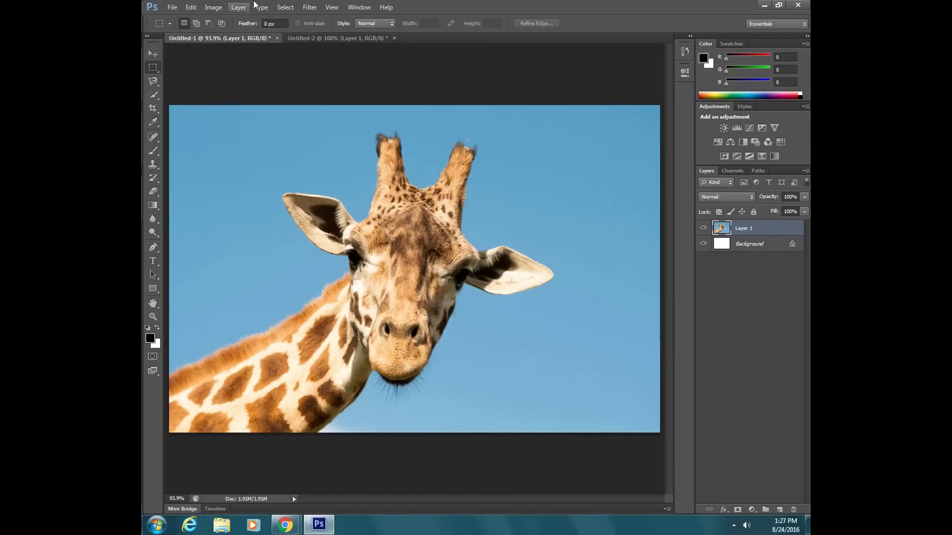
left_click(190, 8)
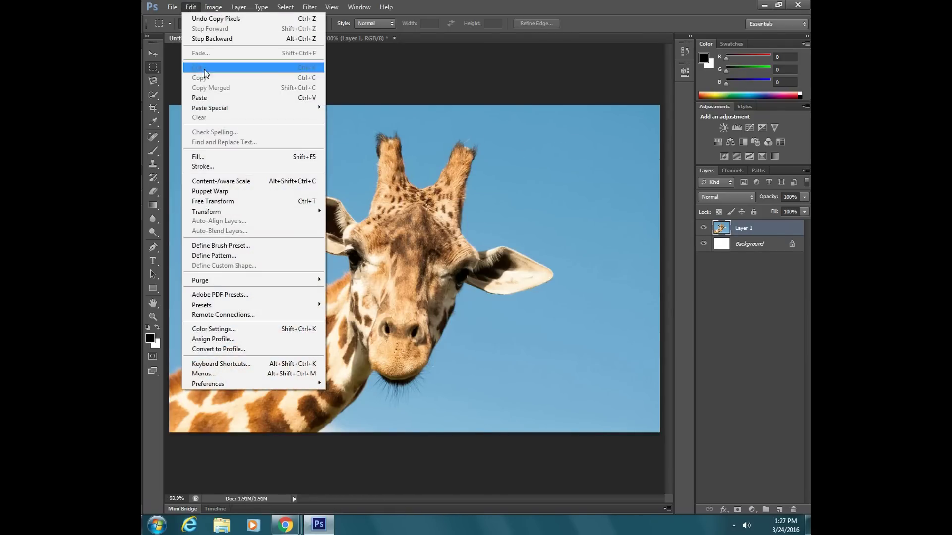
left_click(191, 6)
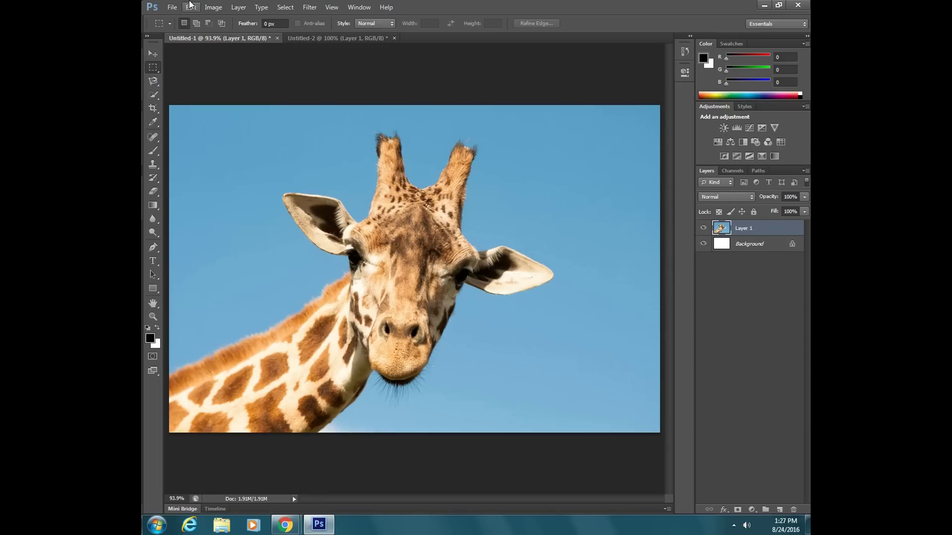
key("ctrl+v")
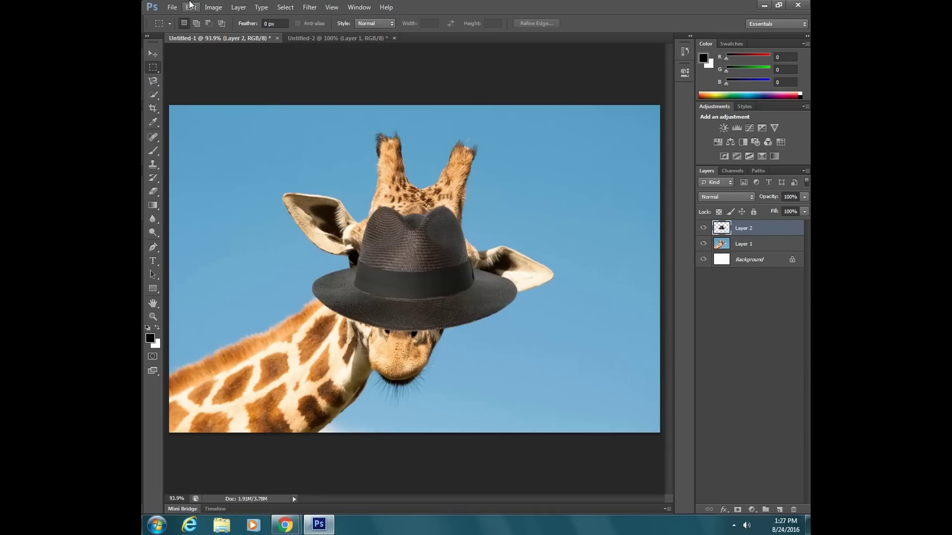
left_click(154, 52)
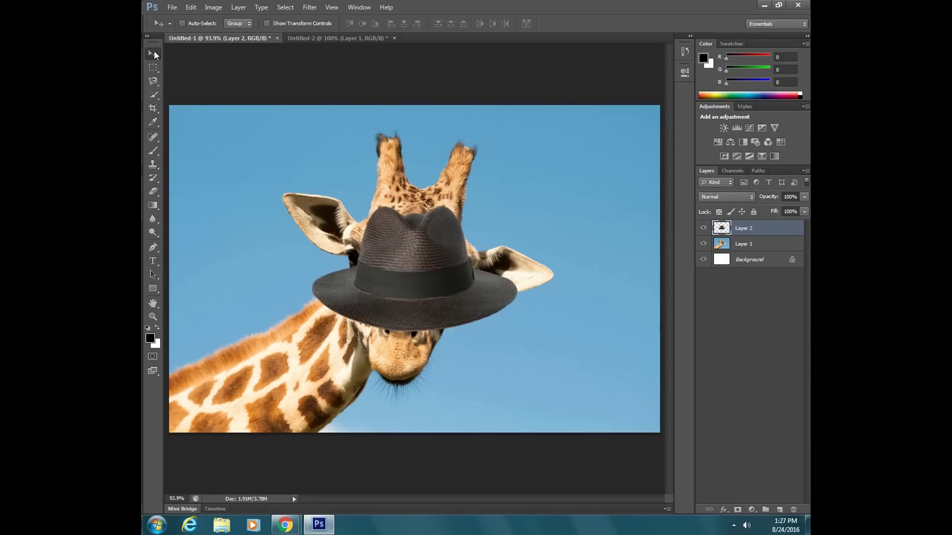
left_click_drag(399, 253, 400, 170)
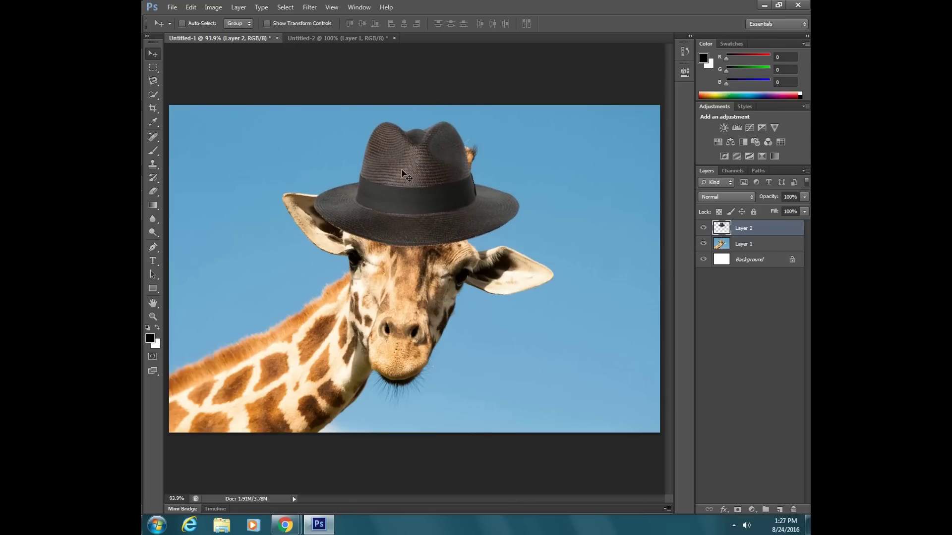